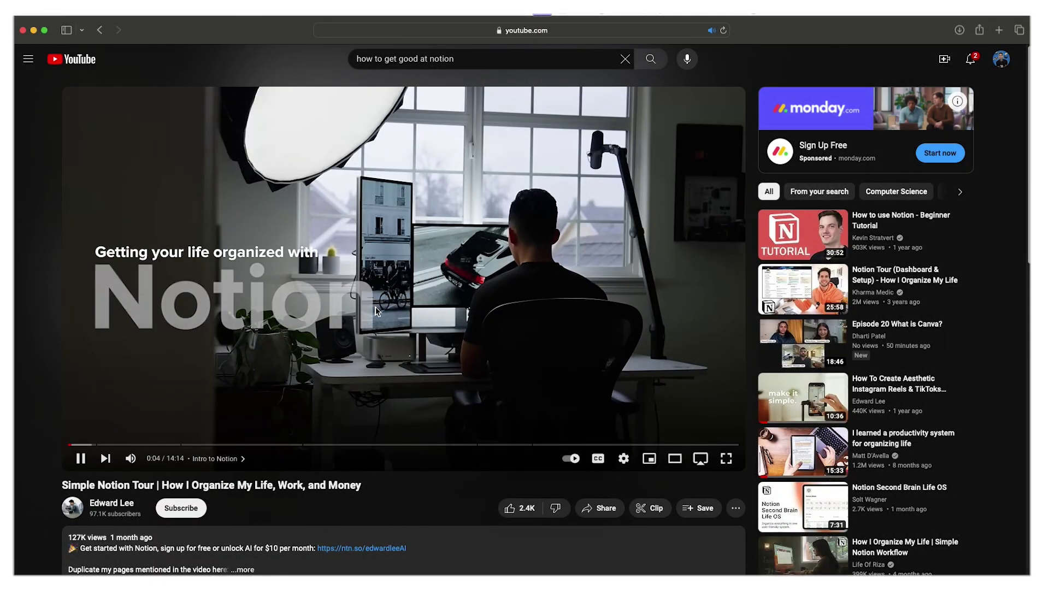
Step: Go back to the 'how to get good at notion' YouTube search results and scroll down the list
key(super+bracketleft)
scroll(700, 428, down, 4)
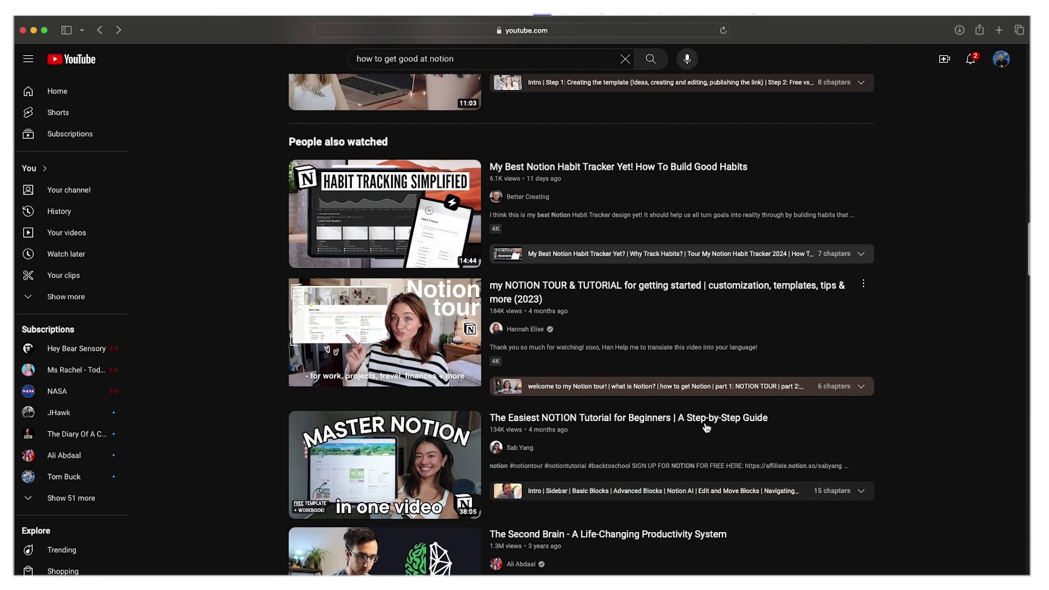
scroll(706, 428, down, 7)
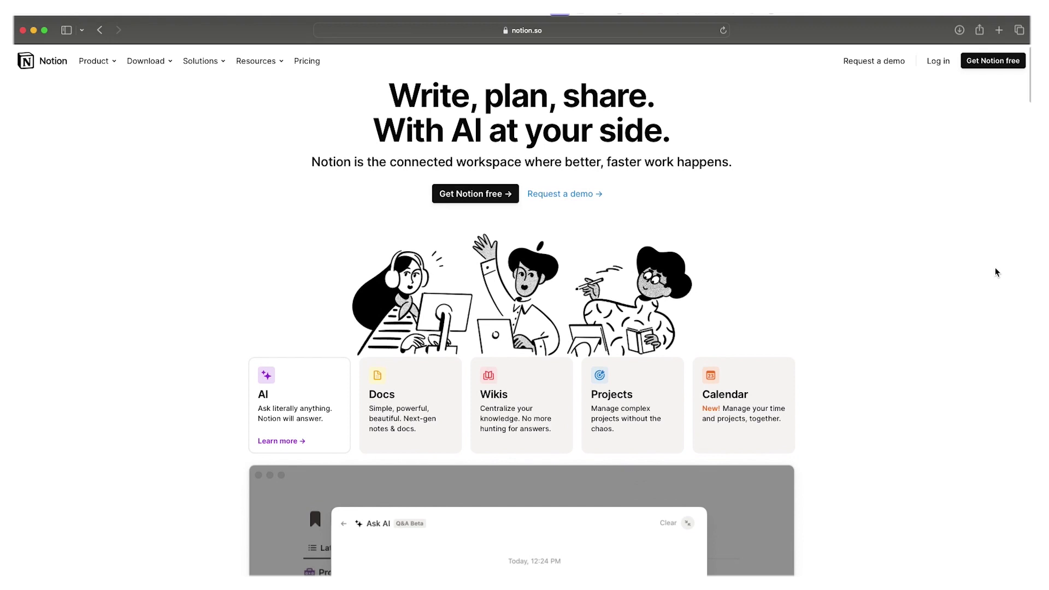
scroll(995, 267, down, 3)
scroll(996, 269, down, 7)
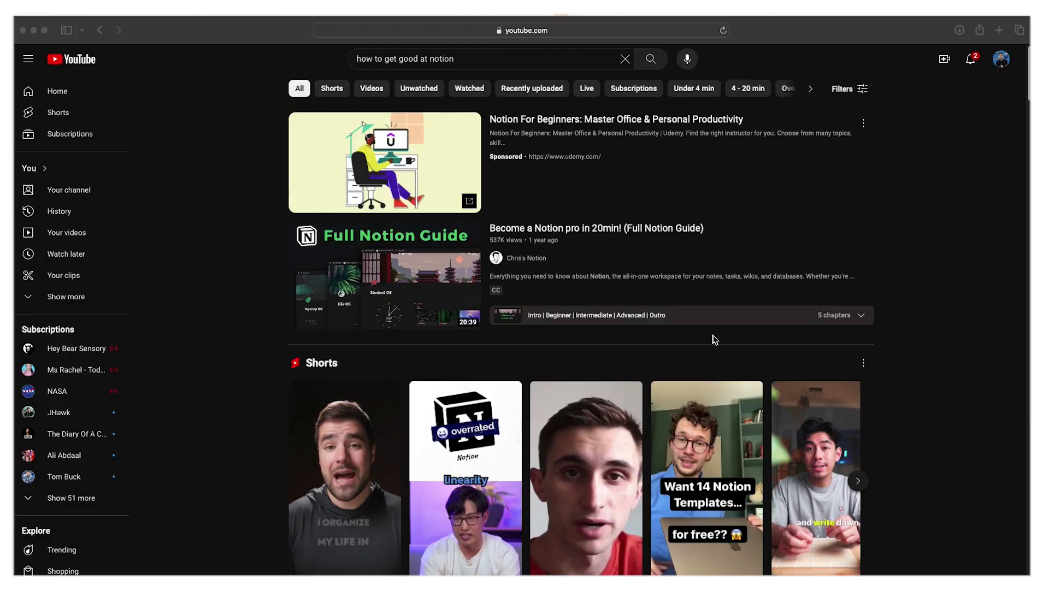
scroll(905, 346, down, 5)
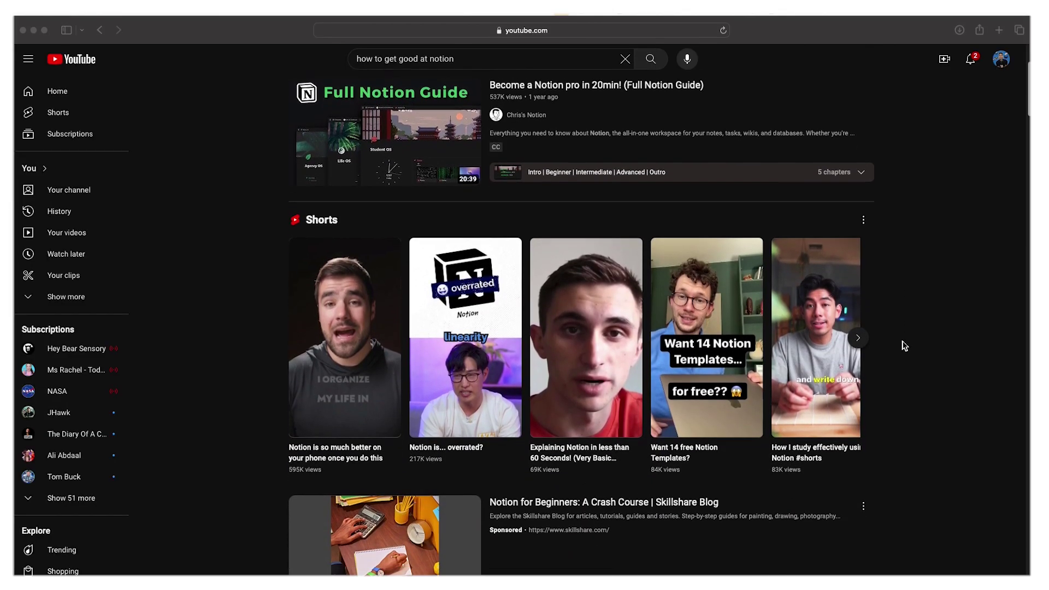
scroll(905, 345, down, 6)
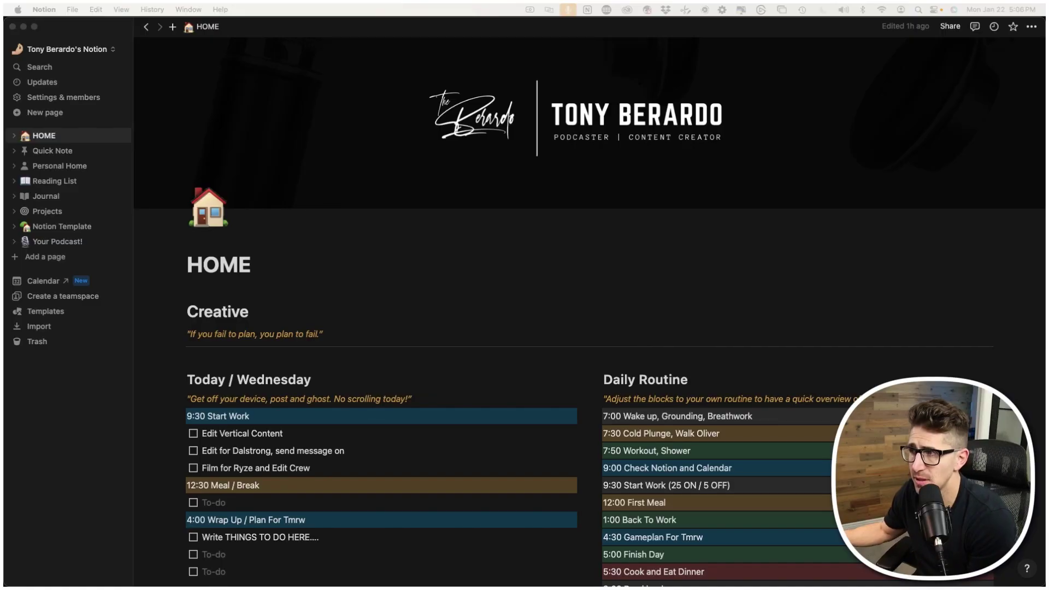
Step: Scroll down HOME and open the Projects database listing 12 video projects with Niche and Status
scroll(589, 325, down, 4)
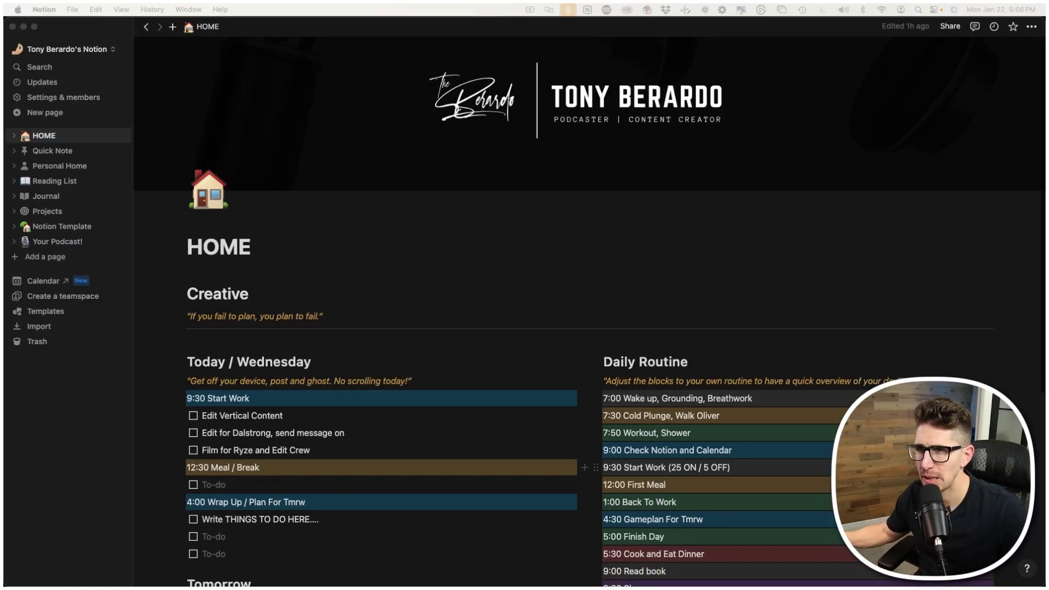
scroll(589, 325, down, 5)
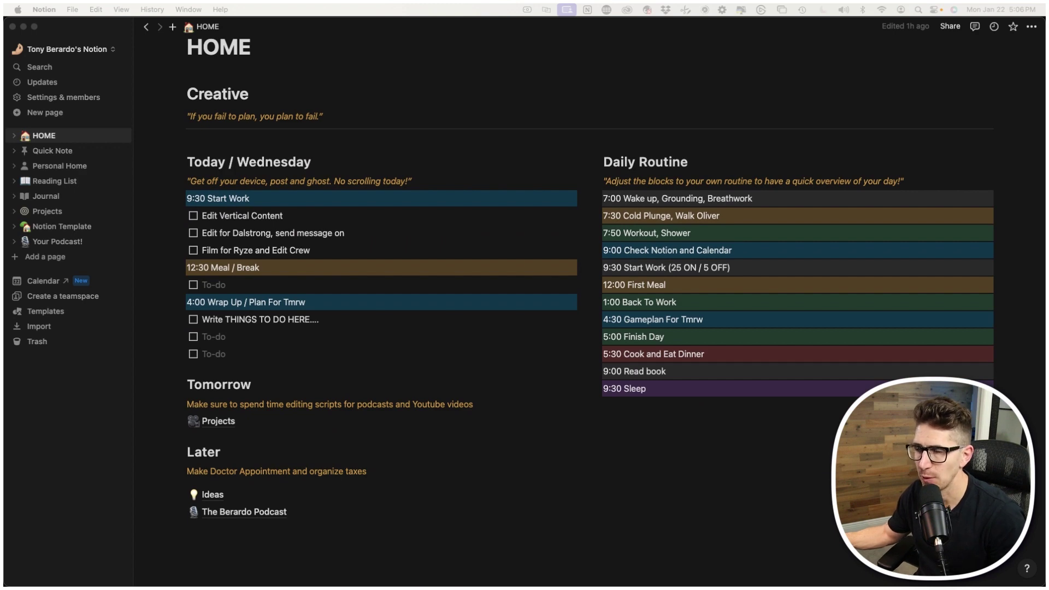
scroll(589, 325, down, 1)
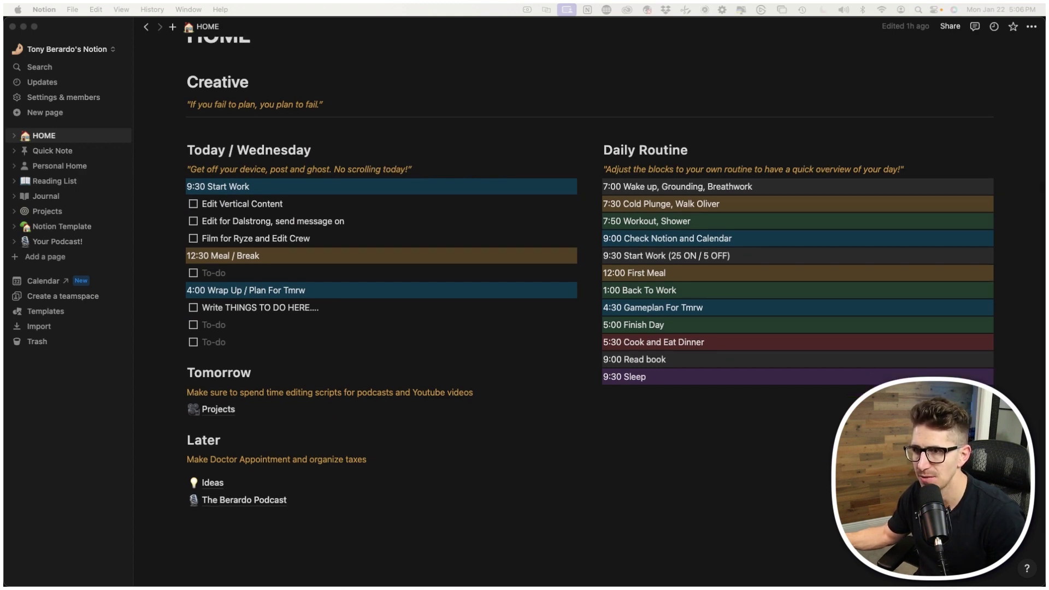
click(14, 135)
click(49, 151)
scroll(326, 328, down, 1)
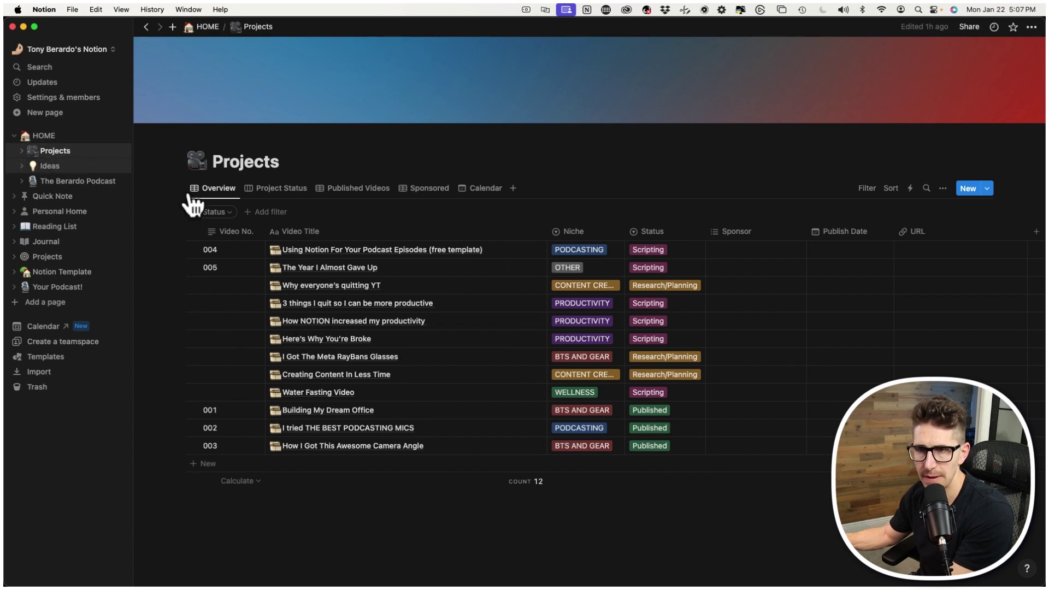
Step: Open the Ideas page, select a Content Creation idea, follow its Projects link, then return to Ideas
click(49, 166)
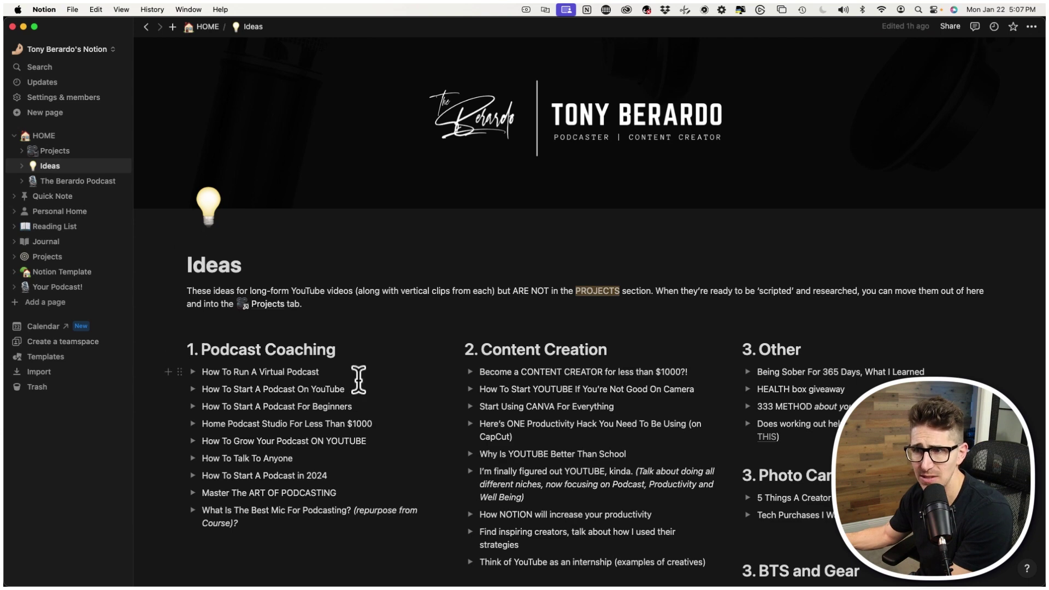
scroll(358, 379, down, 2)
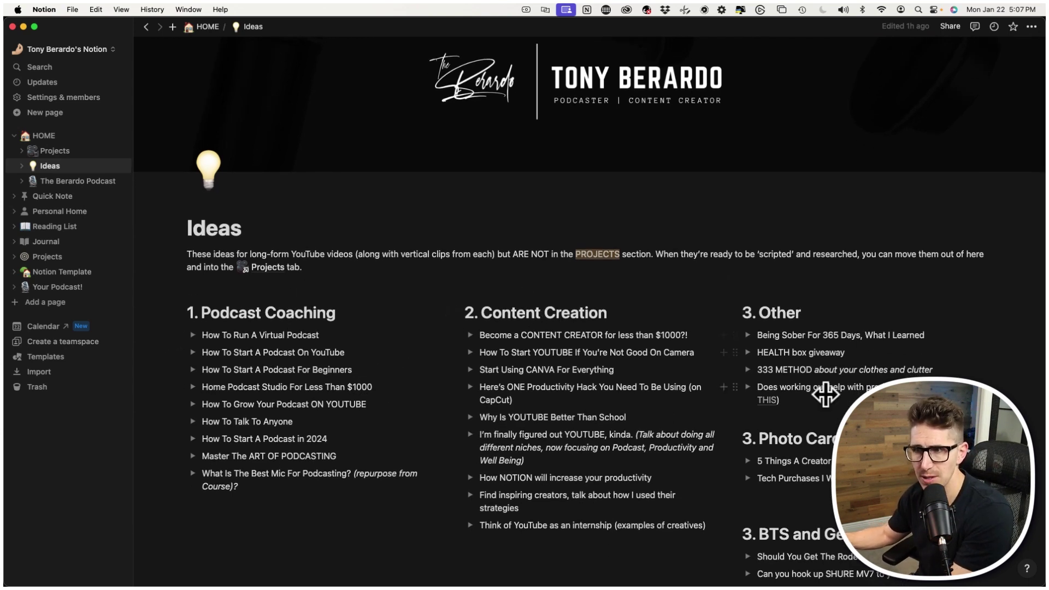
scroll(825, 394, down, 2)
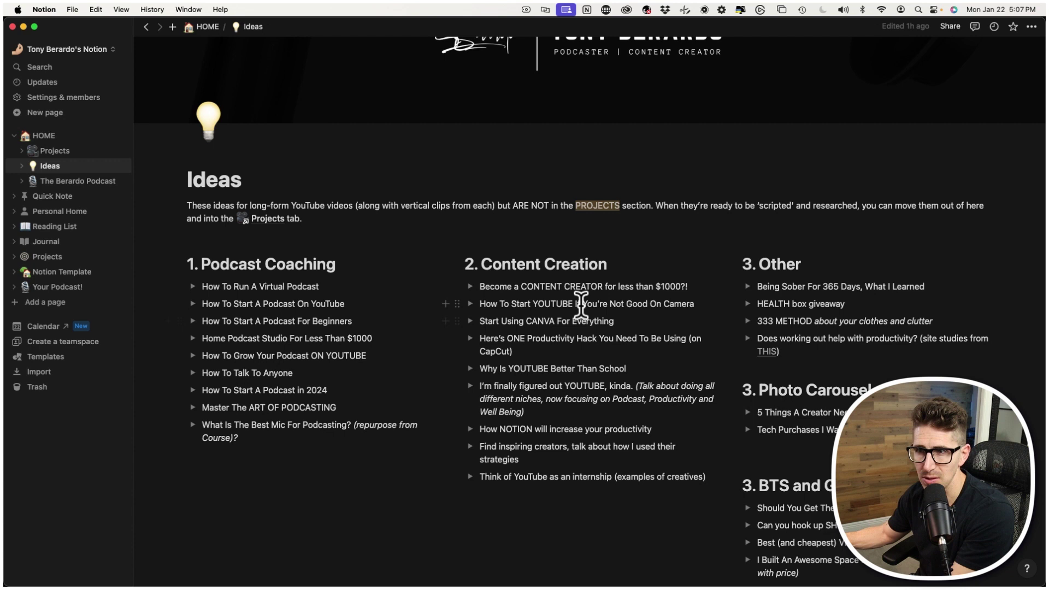
drag(481, 286, 662, 287)
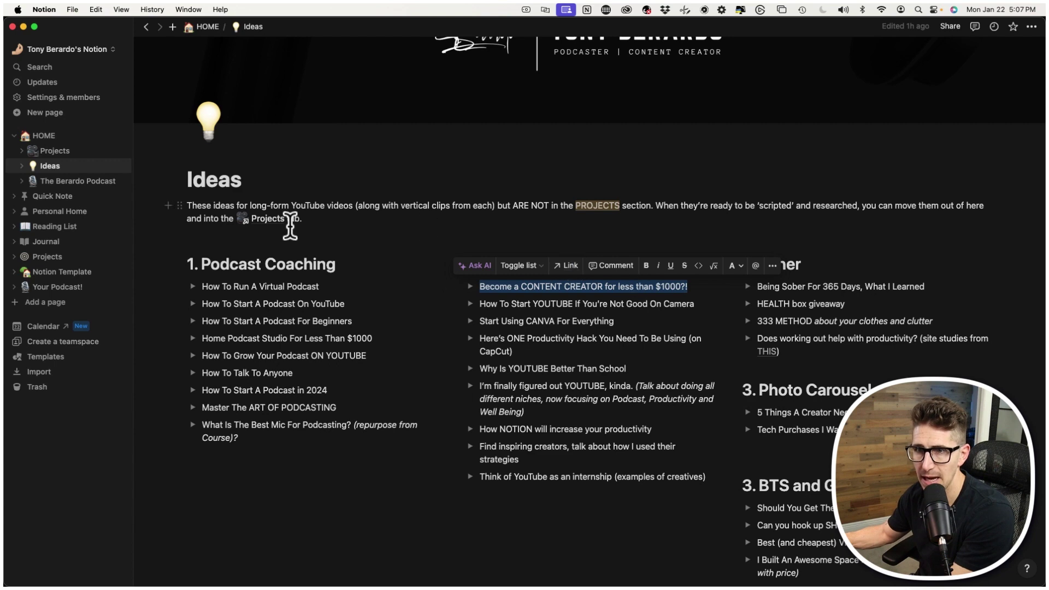
click(276, 225)
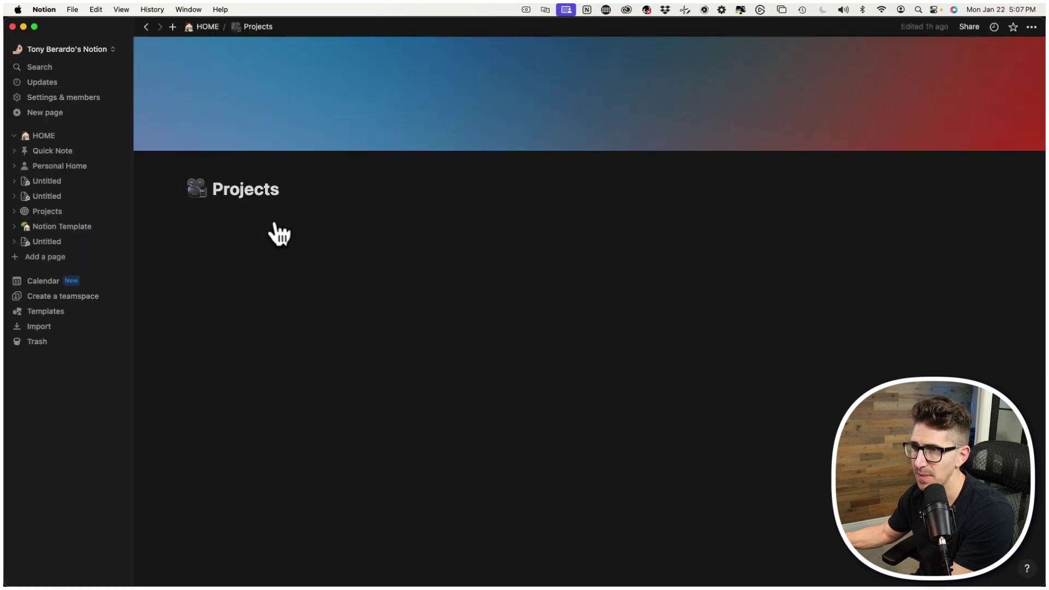
scroll(416, 306, down, 1)
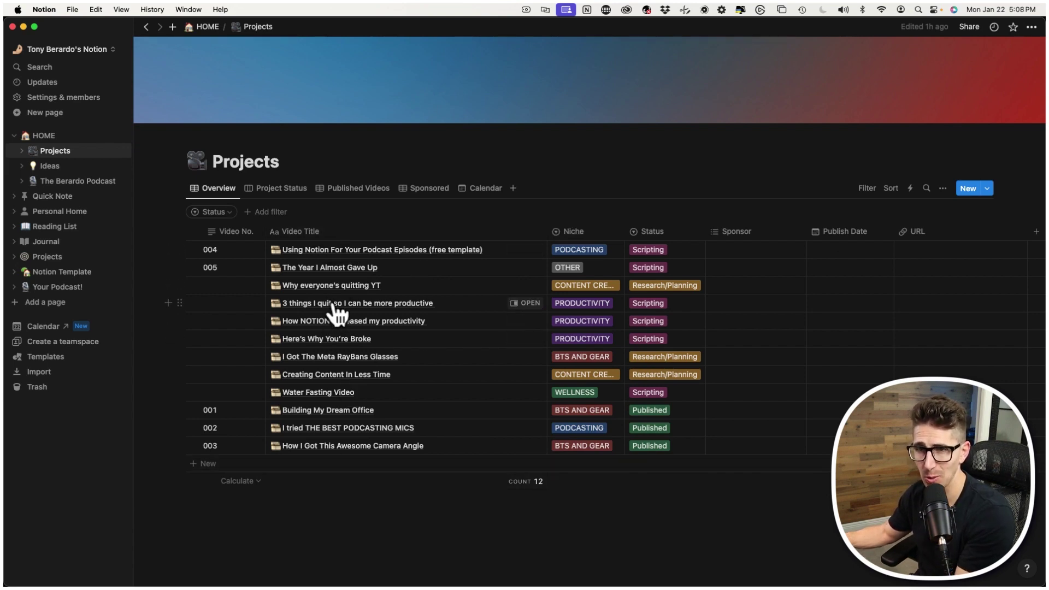
click(55, 168)
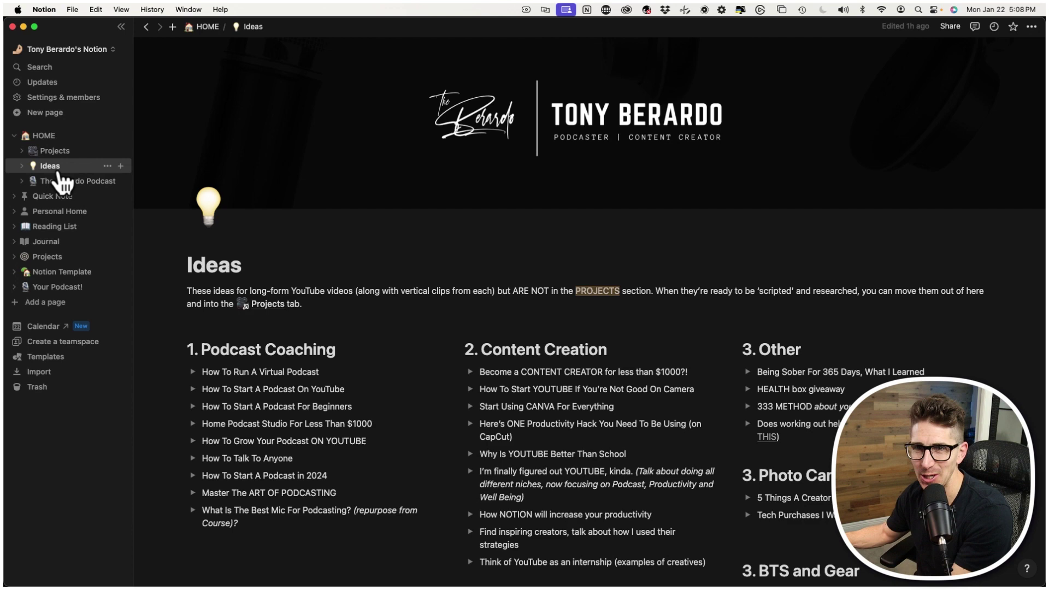
Step: Open the podcast episodes page and replace its description with 'Hello my name is....'
click(60, 180)
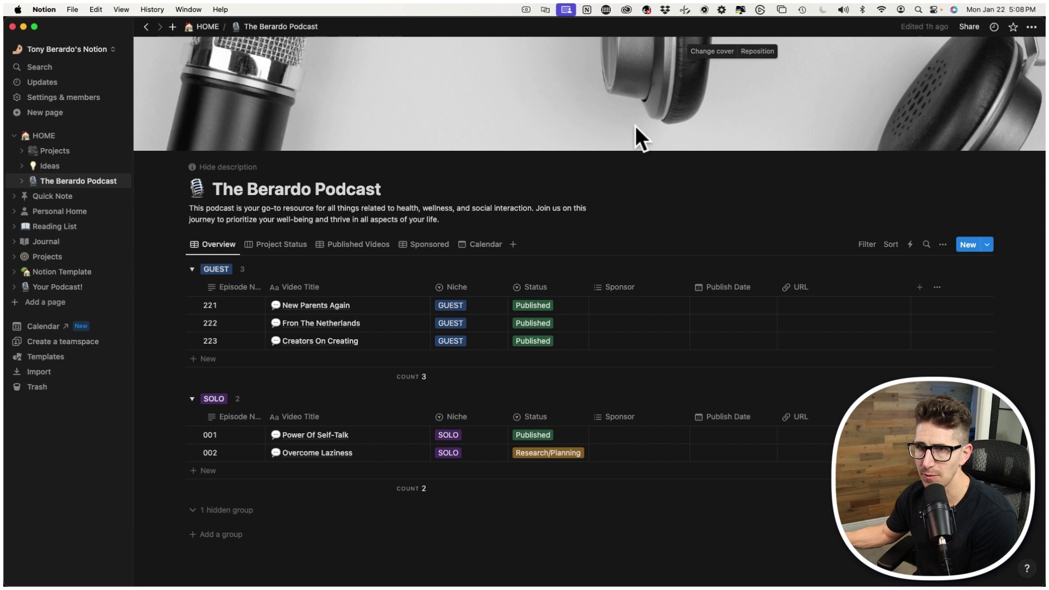
click(392, 189)
drag(456, 223, 182, 207)
text(Hello)
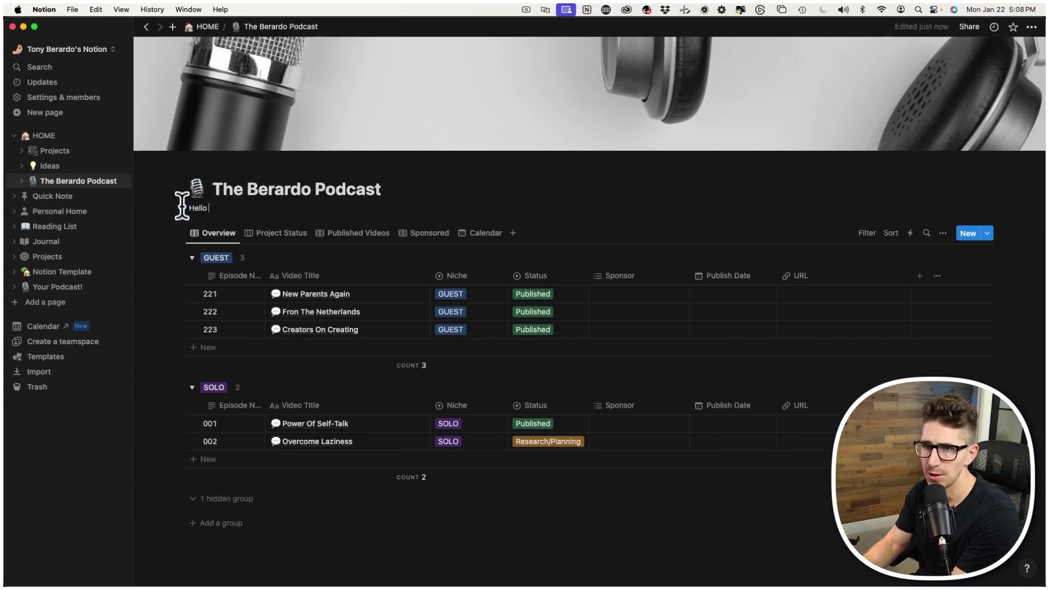
text( my name is....)
scroll(294, 273, down, 1)
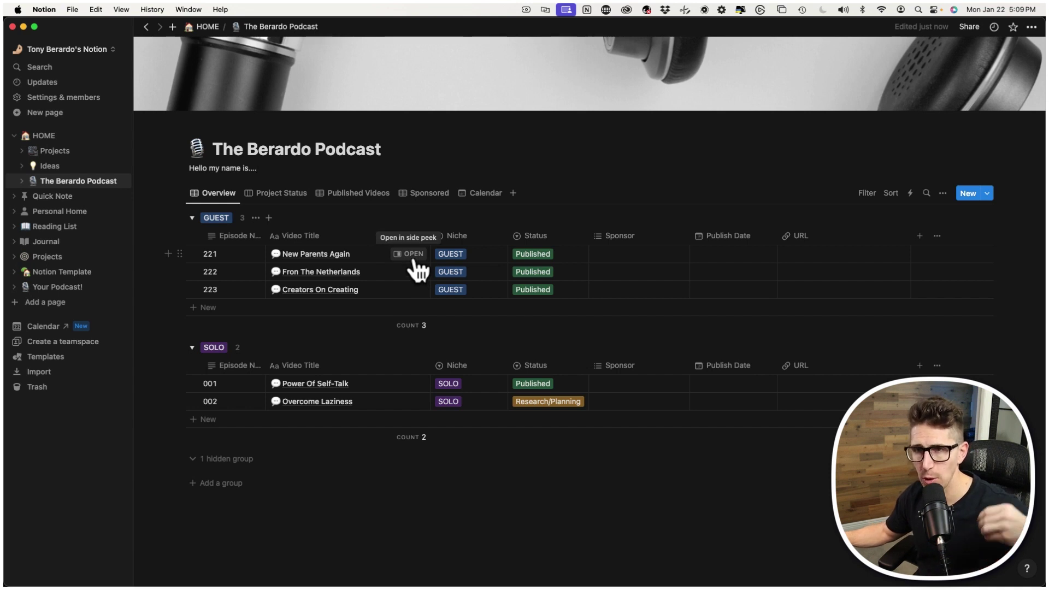
Step: Open episode 221 beside the table, retitle it 'Eodcast Episode' and set status to Research/Planning
click(414, 254)
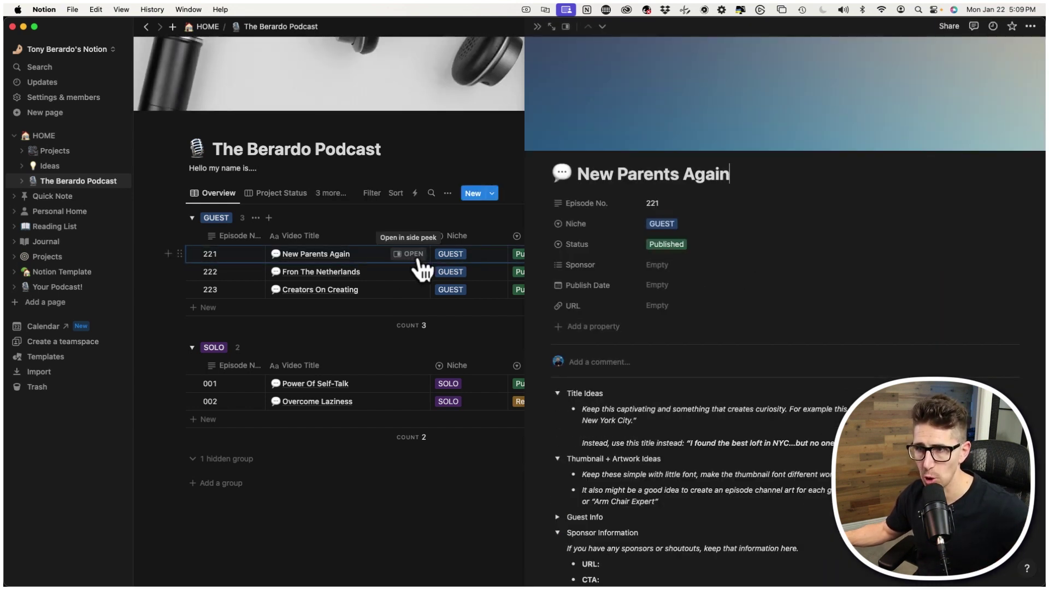
drag(732, 174, 581, 174)
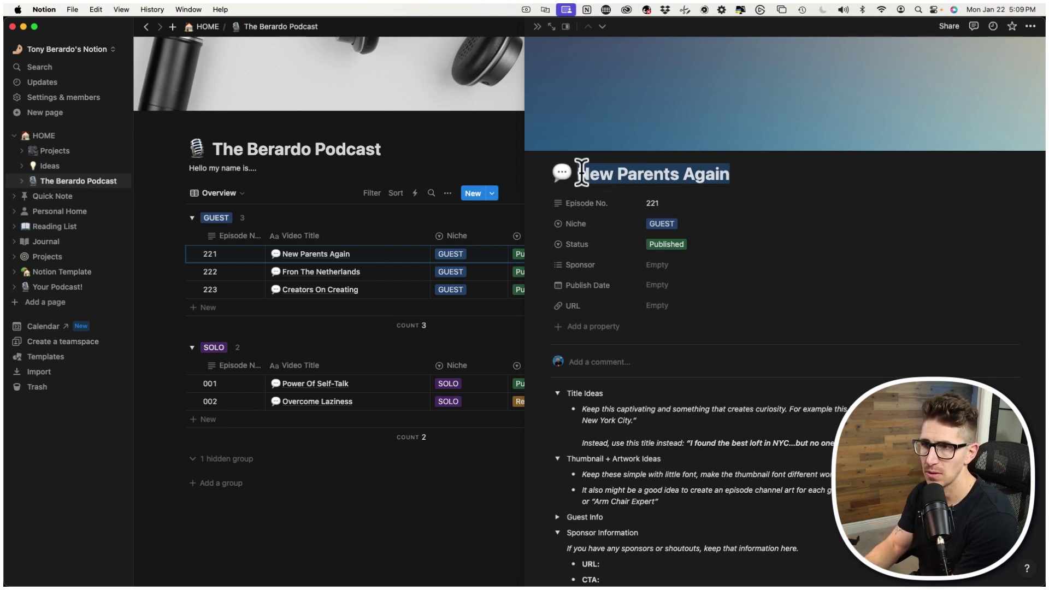
text(Eodcast Episode)
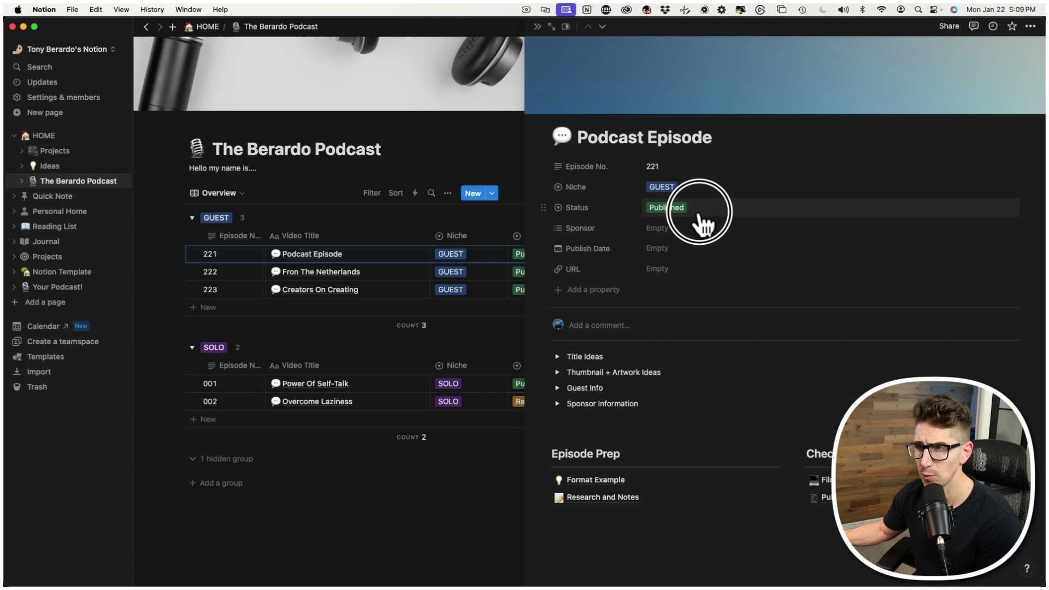
click(698, 206)
click(752, 244)
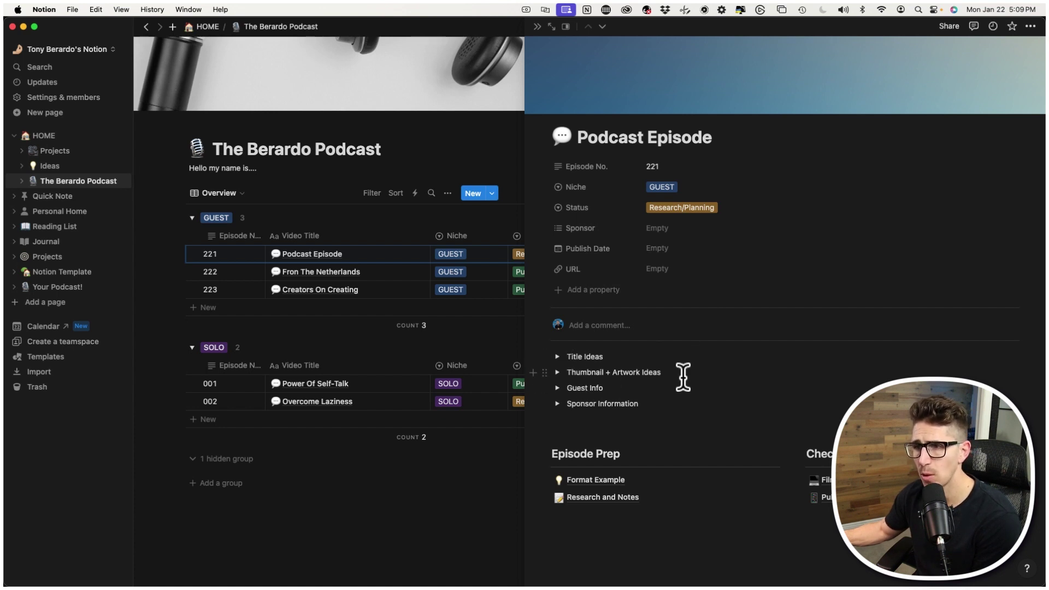
Step: Expand Guest Info, select its explanatory text, then collapse the section again
click(556, 388)
click(557, 388)
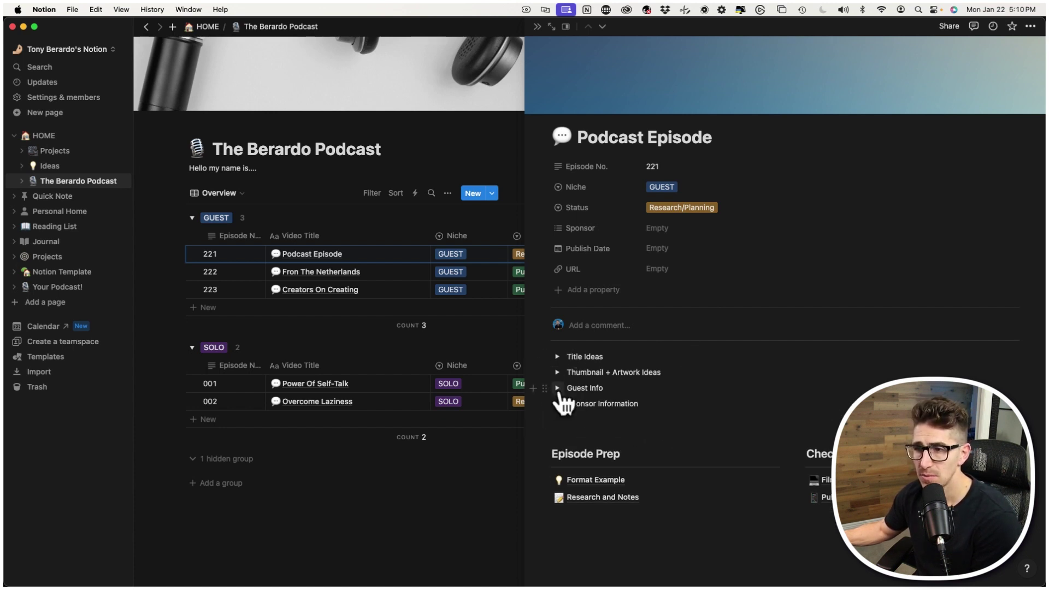
click(557, 388)
drag(780, 421, 568, 403)
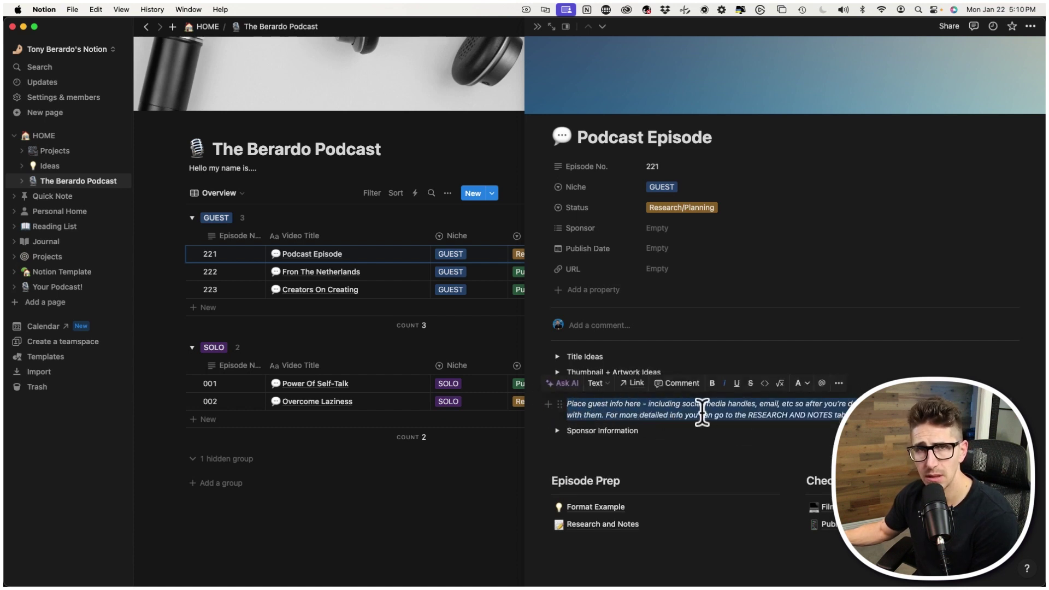
click(735, 357)
click(557, 390)
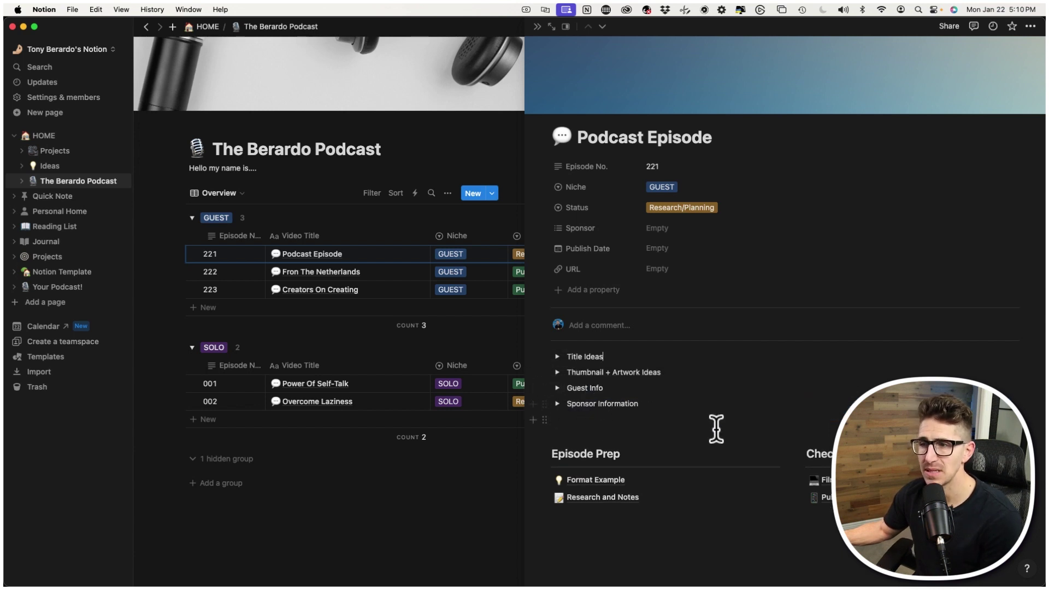
mouse_move(648, 486)
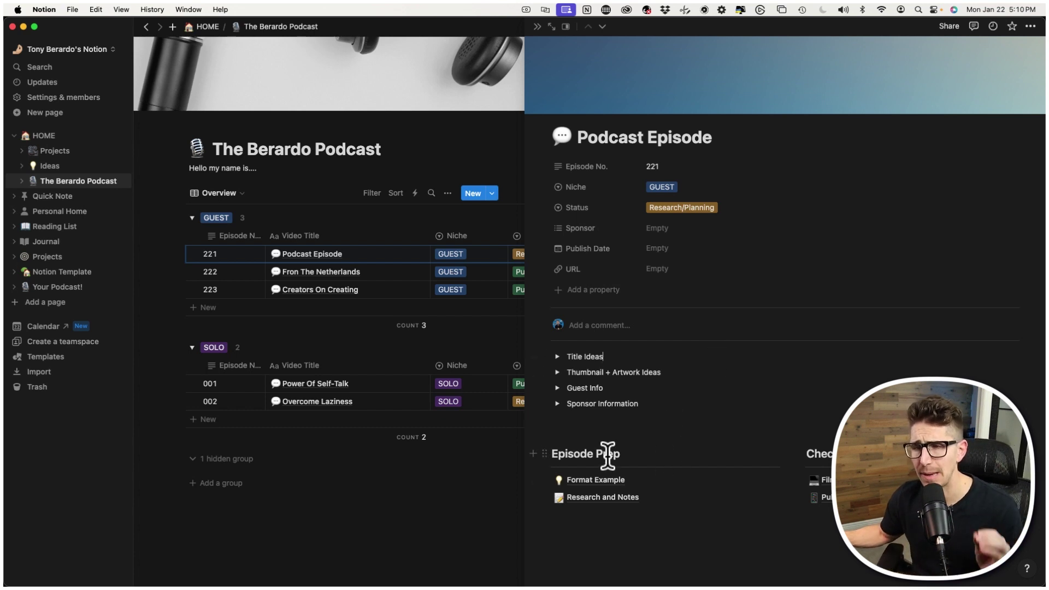
click(593, 482)
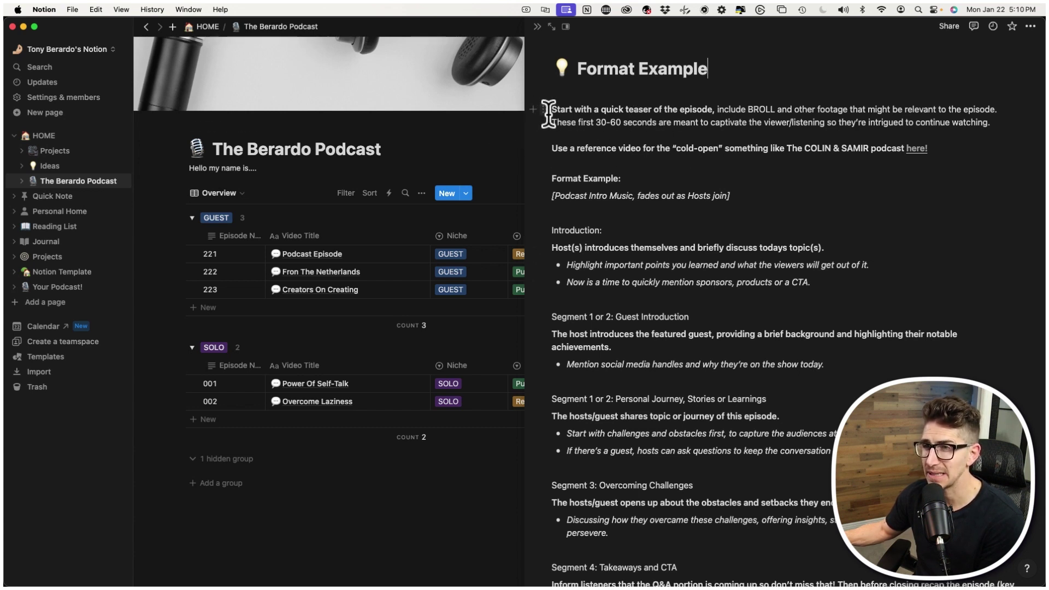
drag(552, 109, 995, 123)
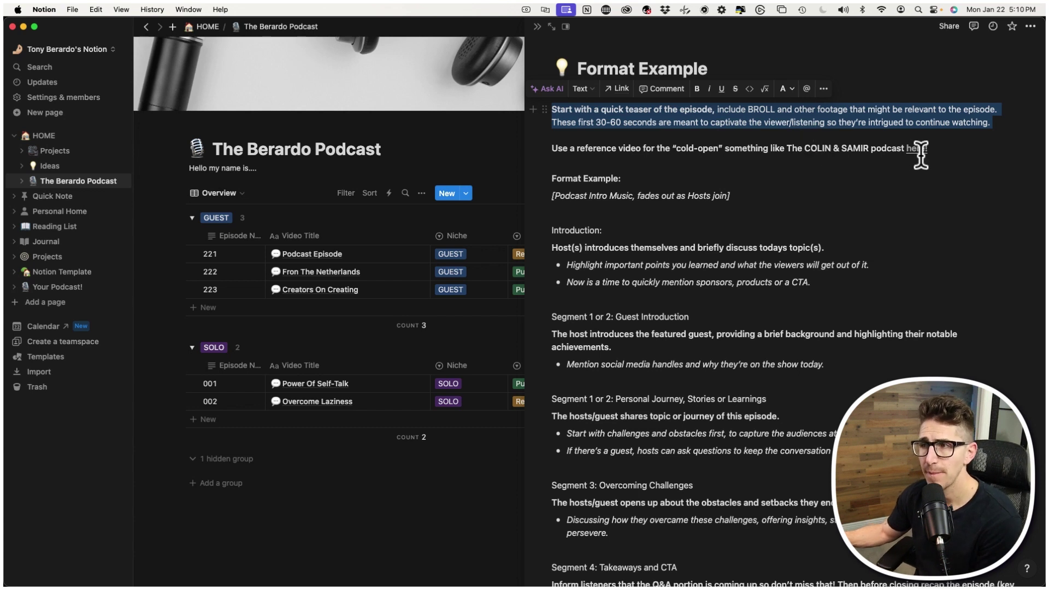
mouse_move(915, 153)
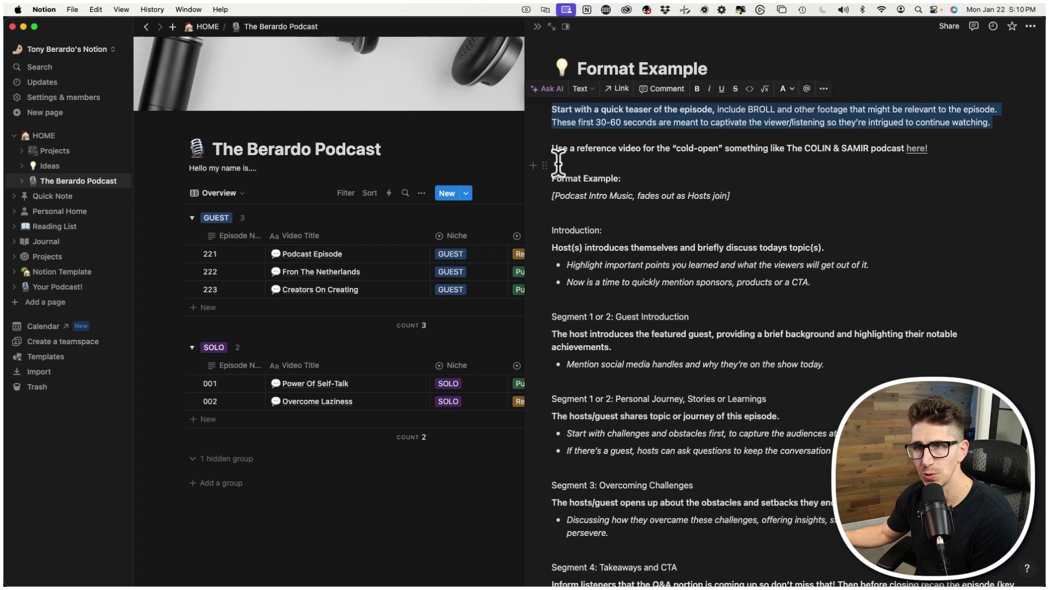
click(555, 112)
drag(552, 107, 929, 150)
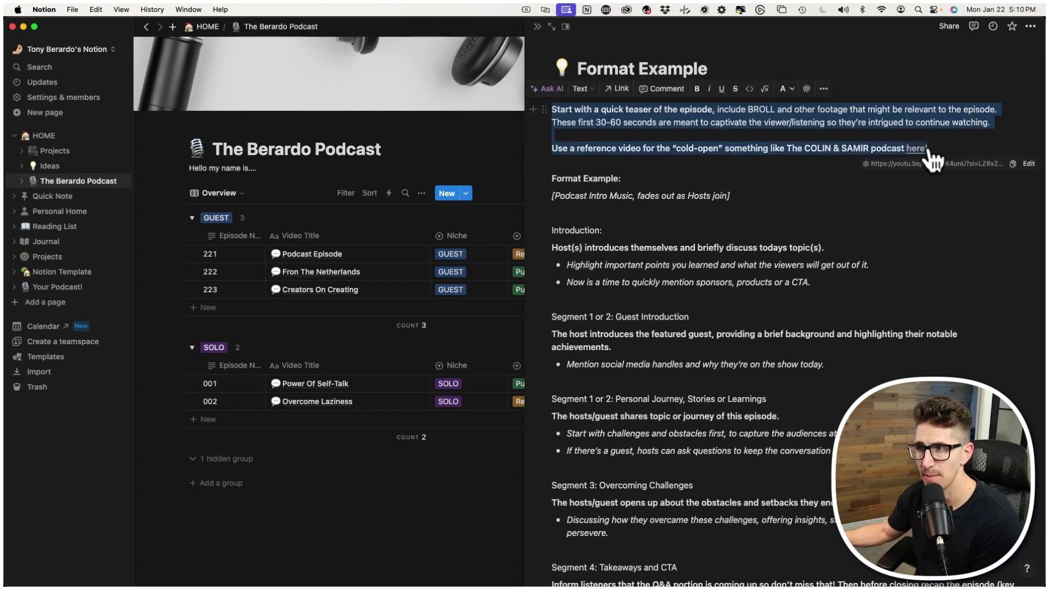
click(770, 183)
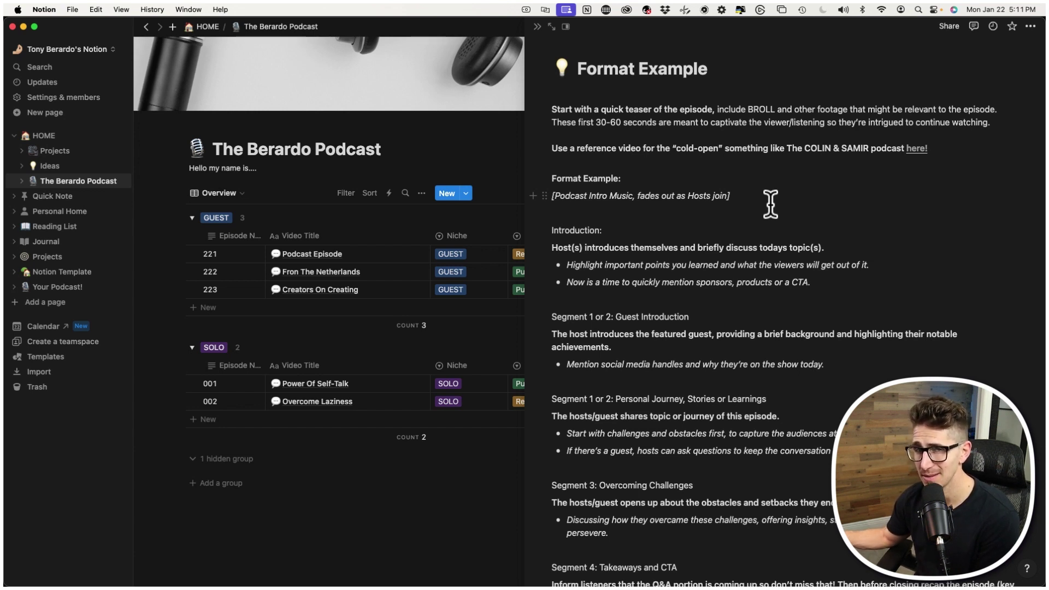
scroll(617, 199, down, 2)
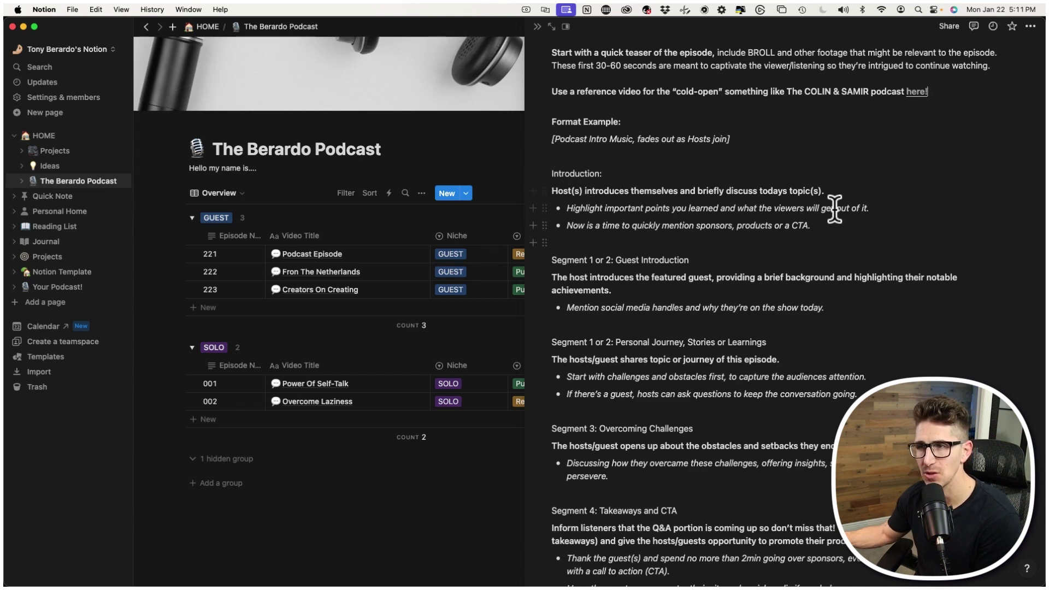
scroll(735, 217, down, 4)
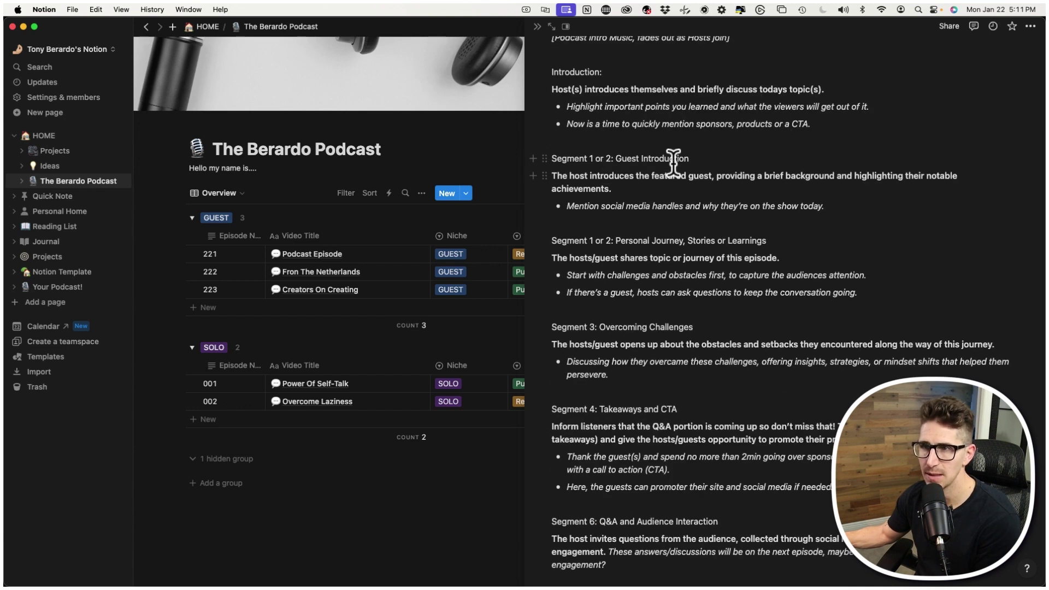
scroll(695, 200, down, 8)
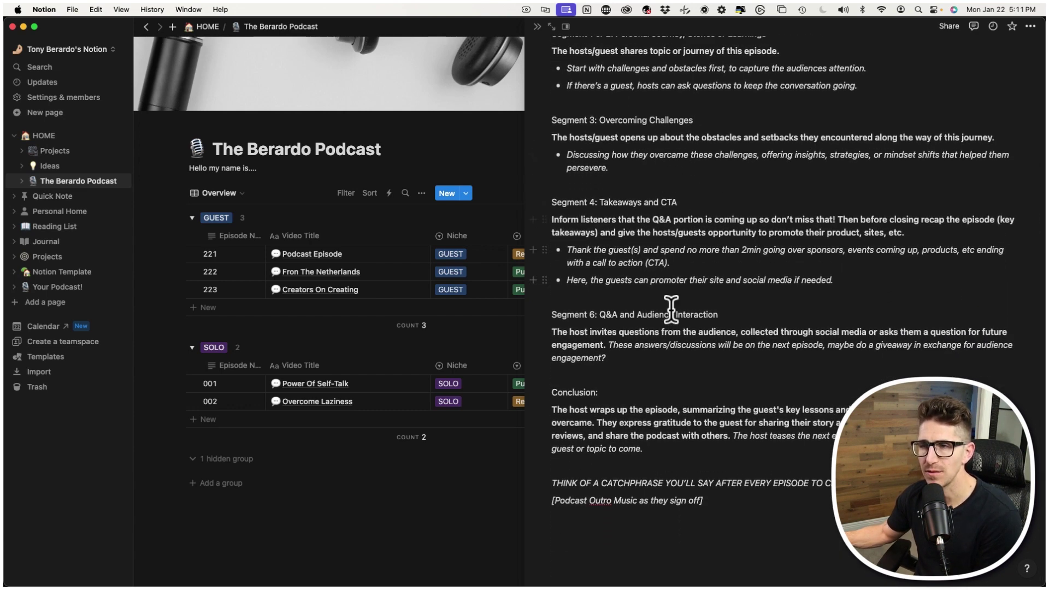
scroll(656, 421, up, 3)
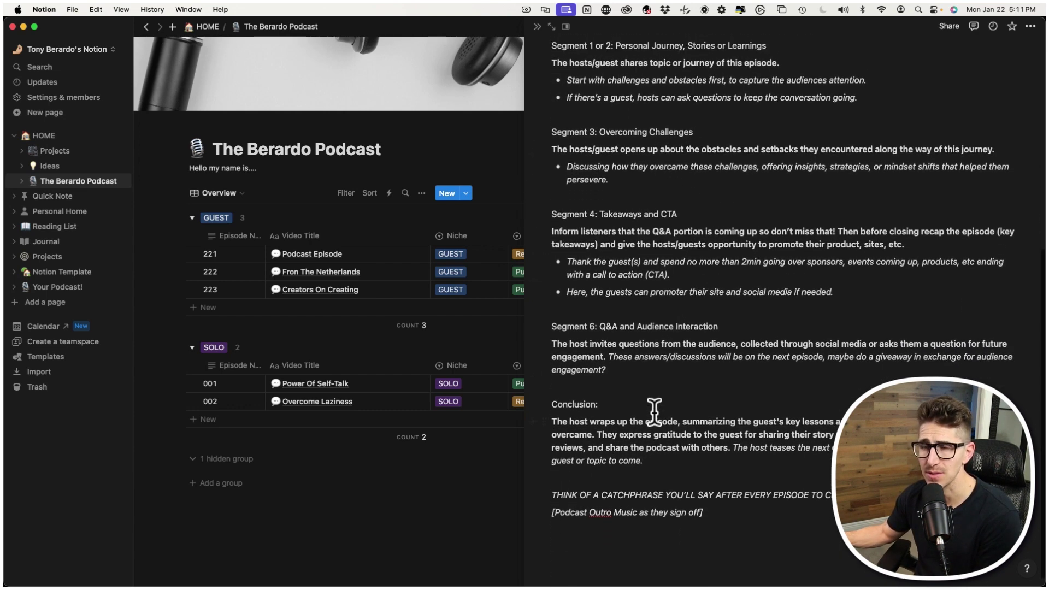
scroll(654, 413, up, 12)
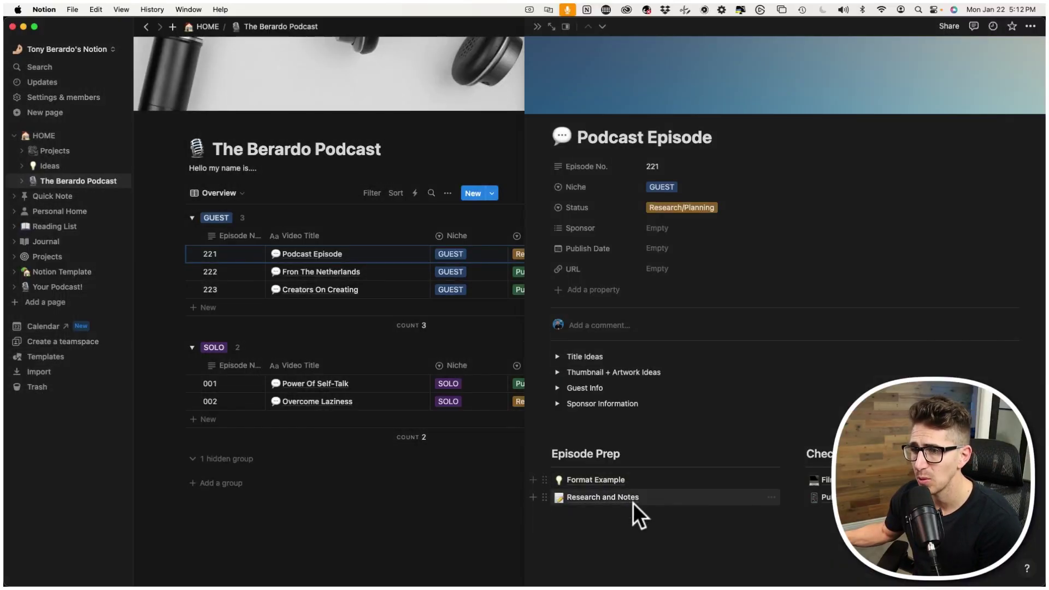
click(623, 498)
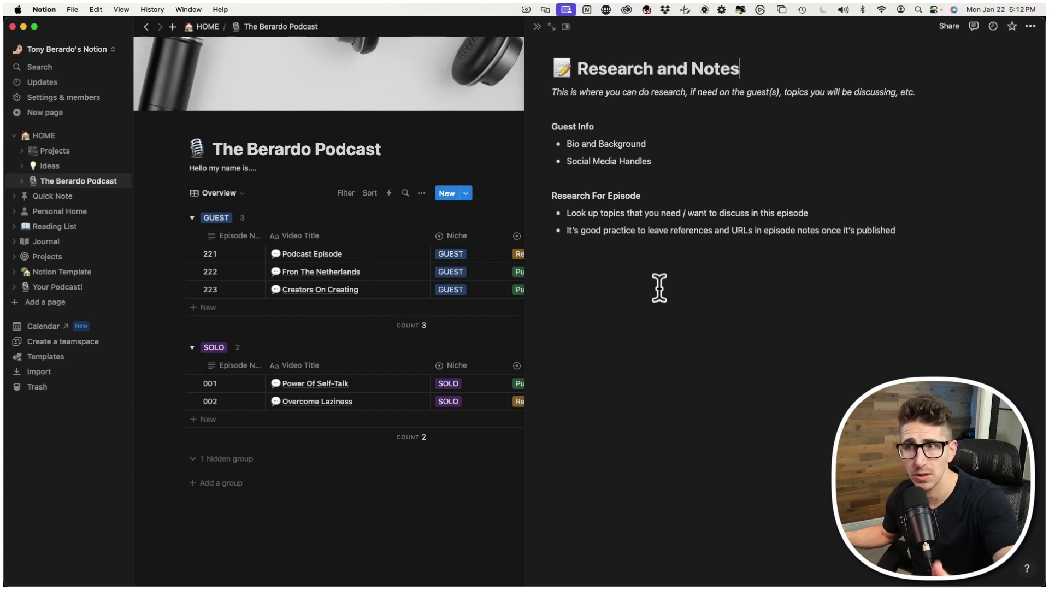
drag(667, 163, 555, 129)
click(613, 144)
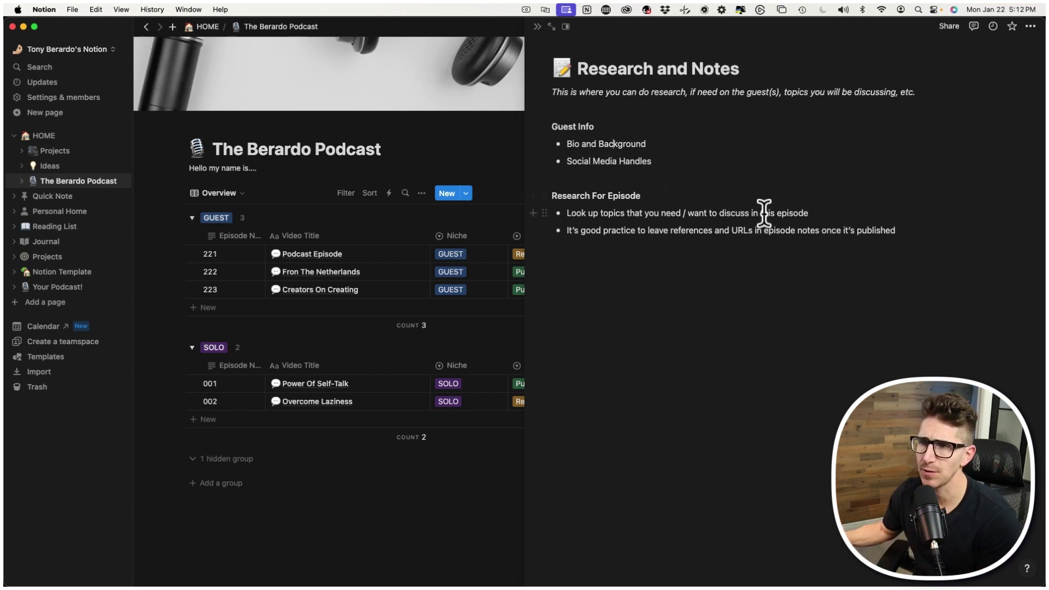
click(537, 26)
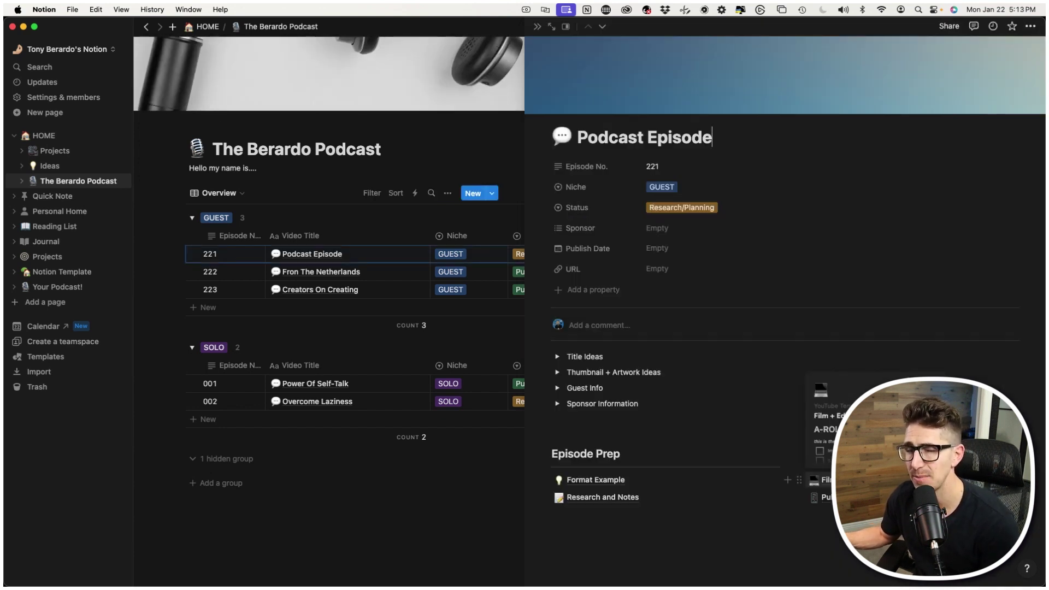
Step: Open the Film + Edit Checklist and tick import, scrub, B-Roll, Sound Design and Color Correction tasks
click(822, 479)
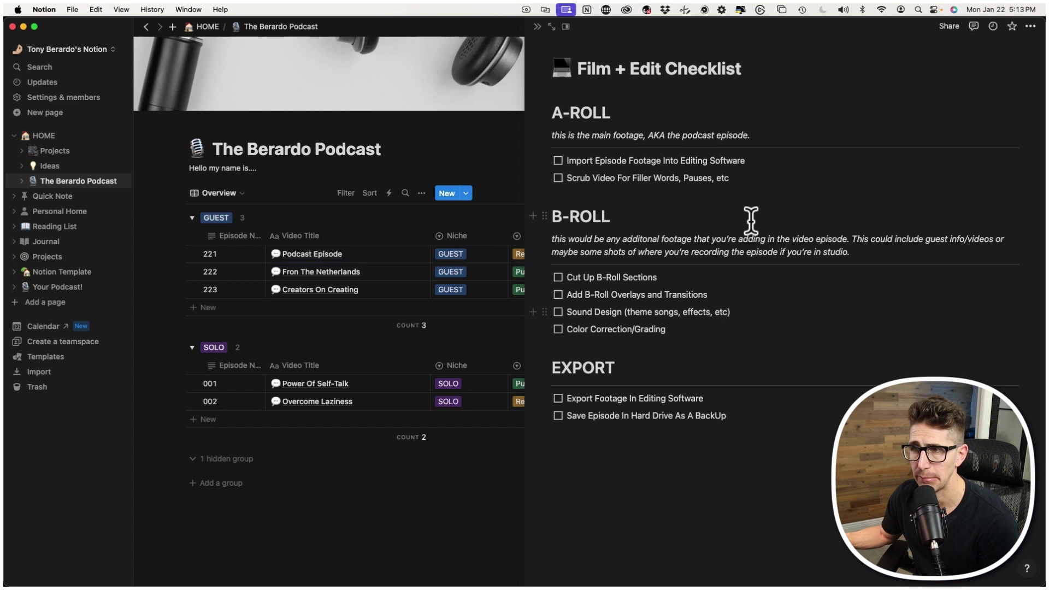
click(558, 161)
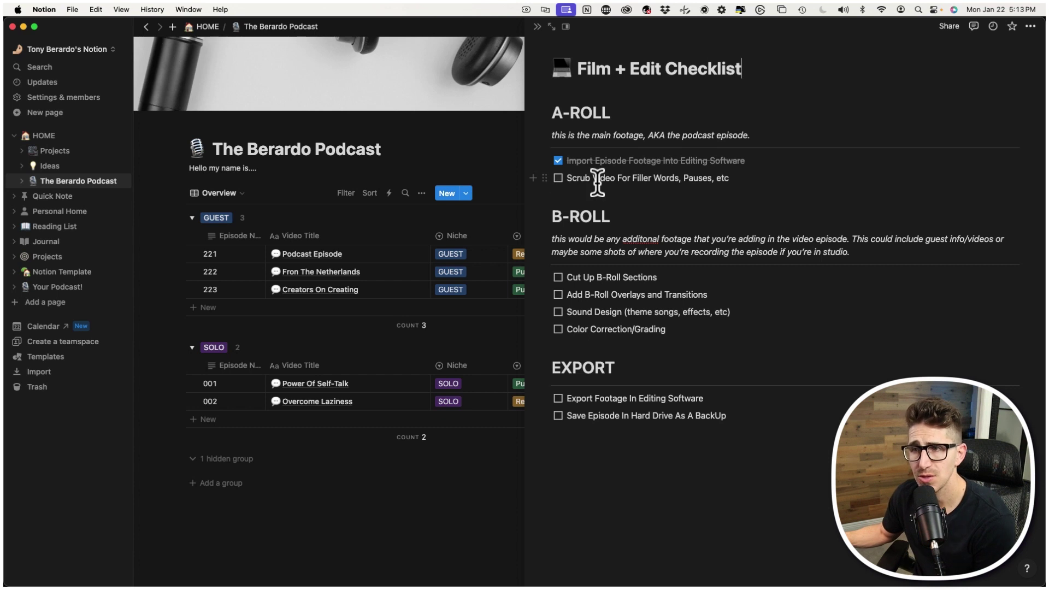
click(557, 179)
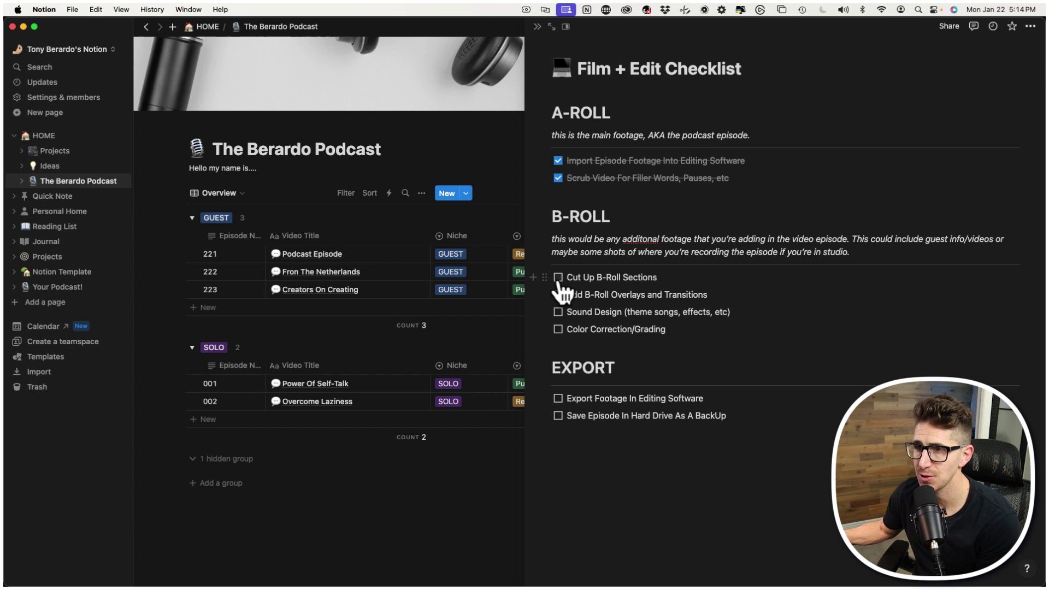
click(558, 277)
click(558, 295)
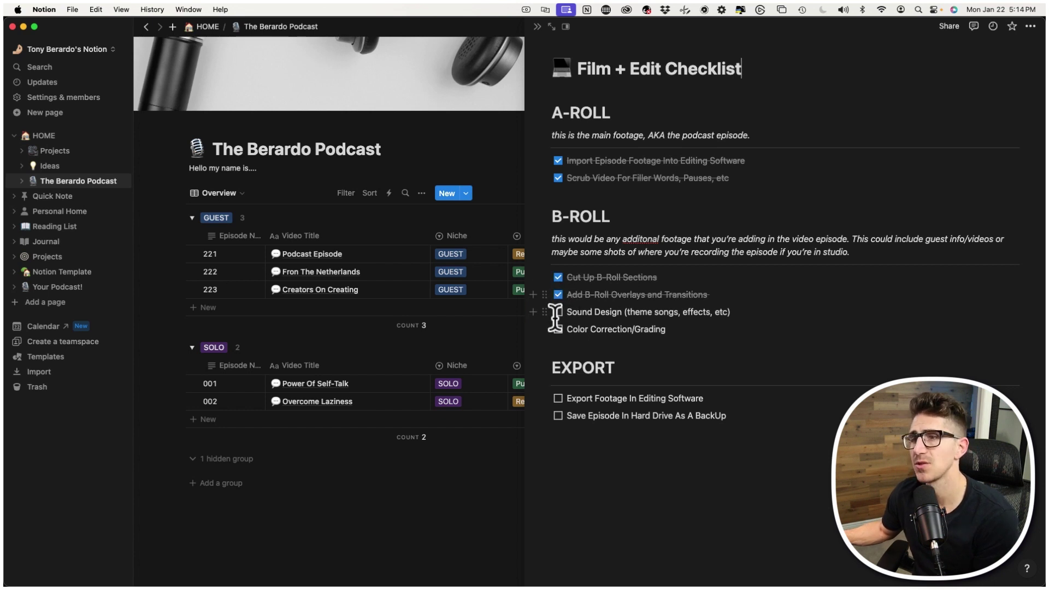
click(558, 312)
click(558, 330)
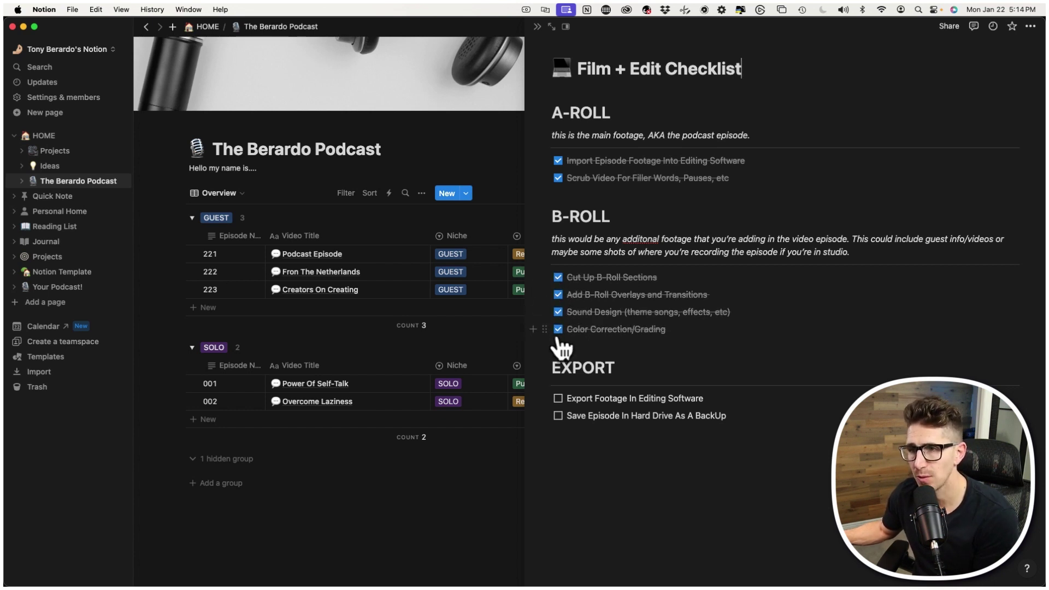
Step: Untick all six checked tasks so every checklist item is unchecked again
click(558, 330)
click(557, 312)
click(558, 295)
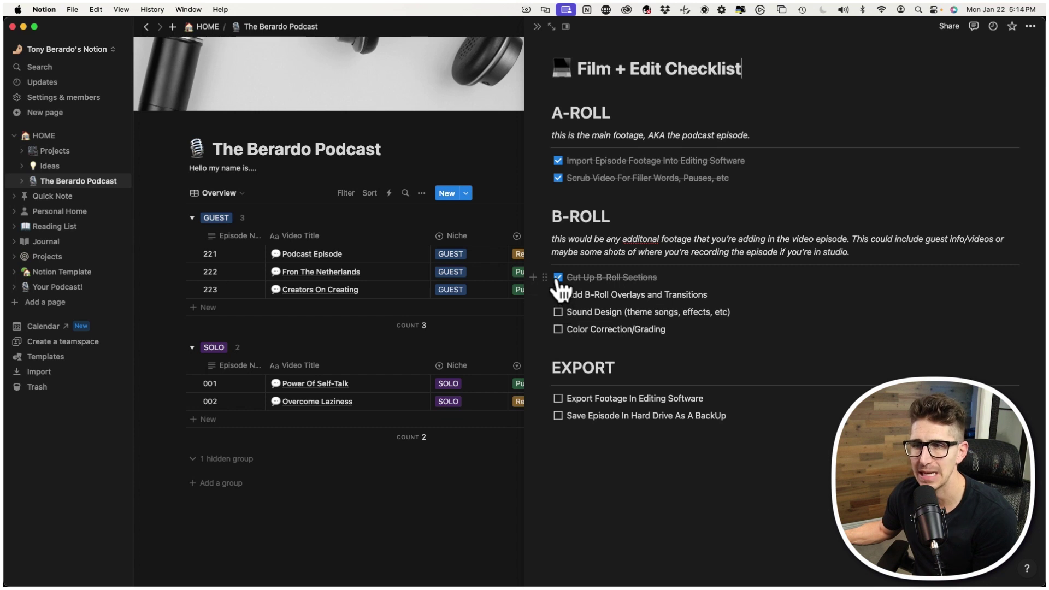
click(558, 278)
click(558, 178)
click(558, 161)
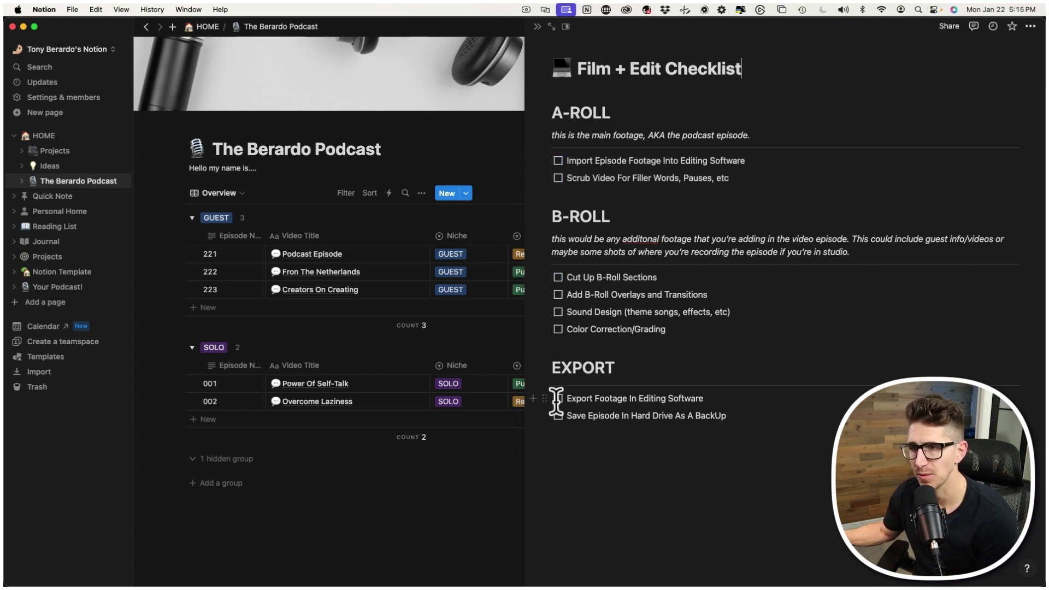
Step: Close the checklist, reopen the Podcast Episode beside the database and open its Publishing Checklist
click(537, 26)
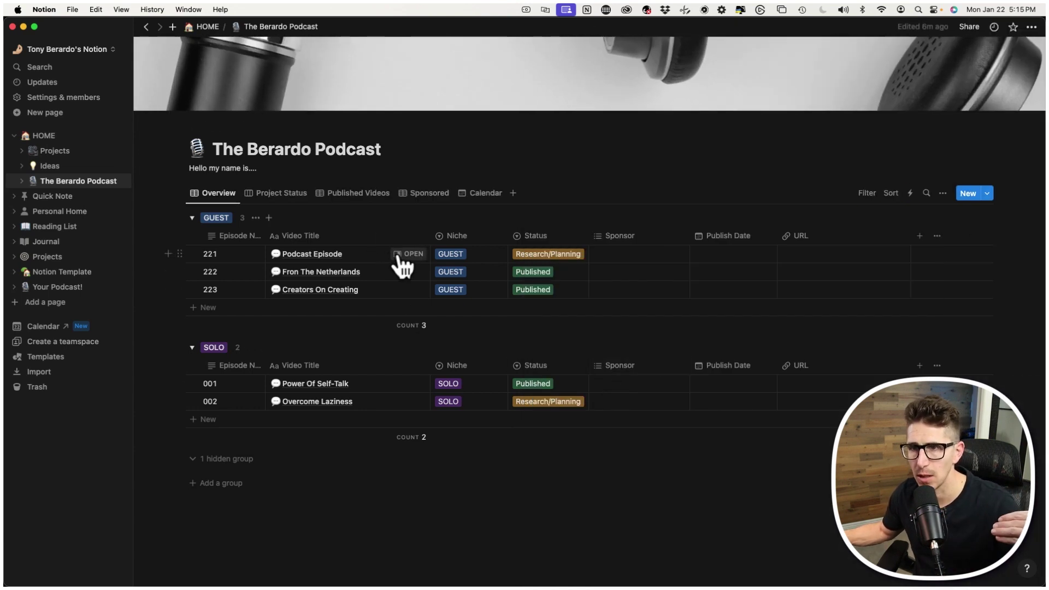
click(405, 257)
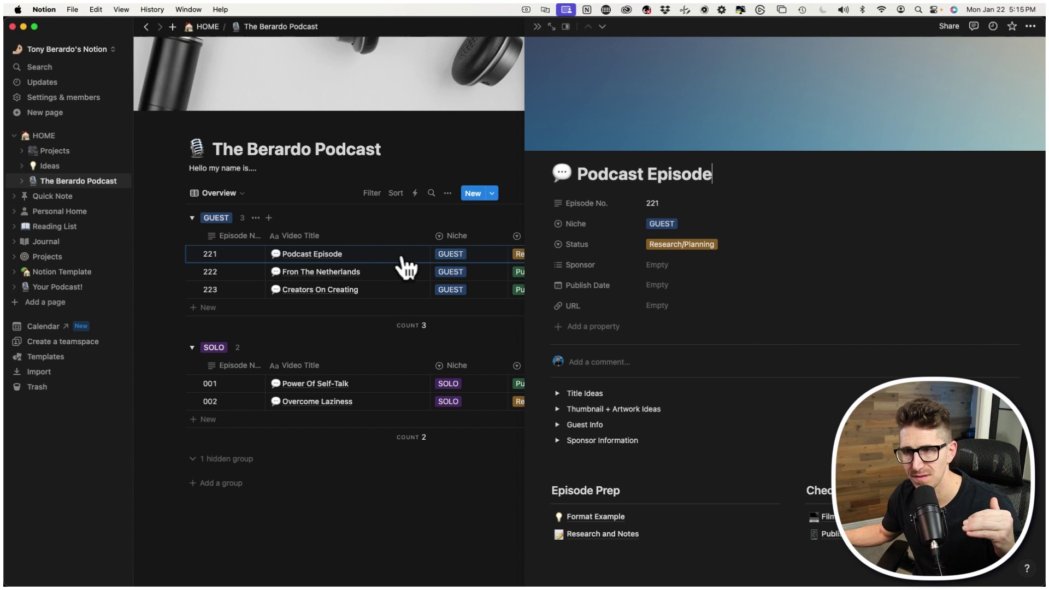
click(823, 534)
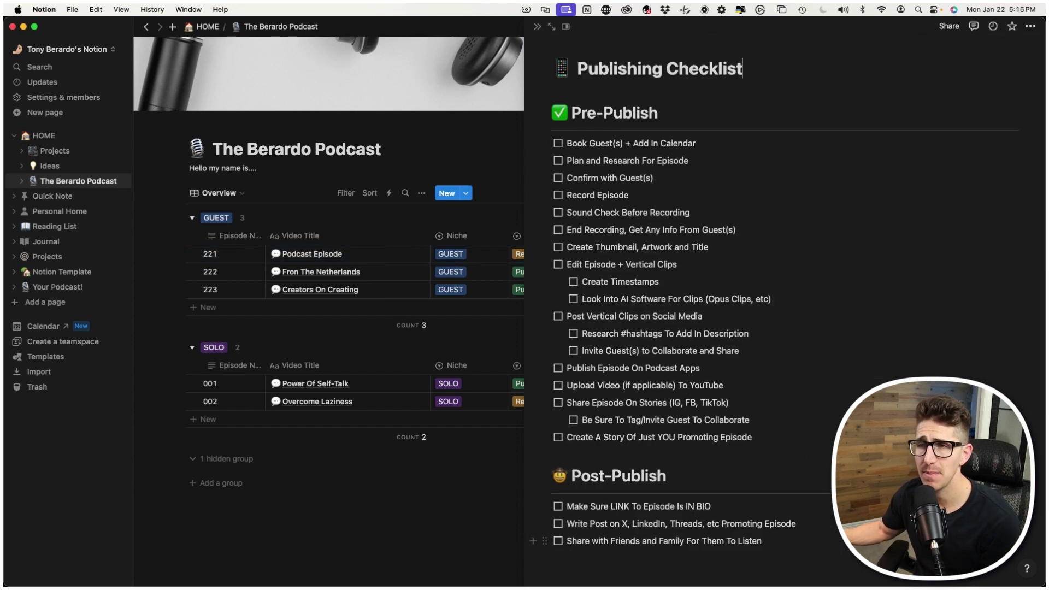
scroll(786, 306, down, 1)
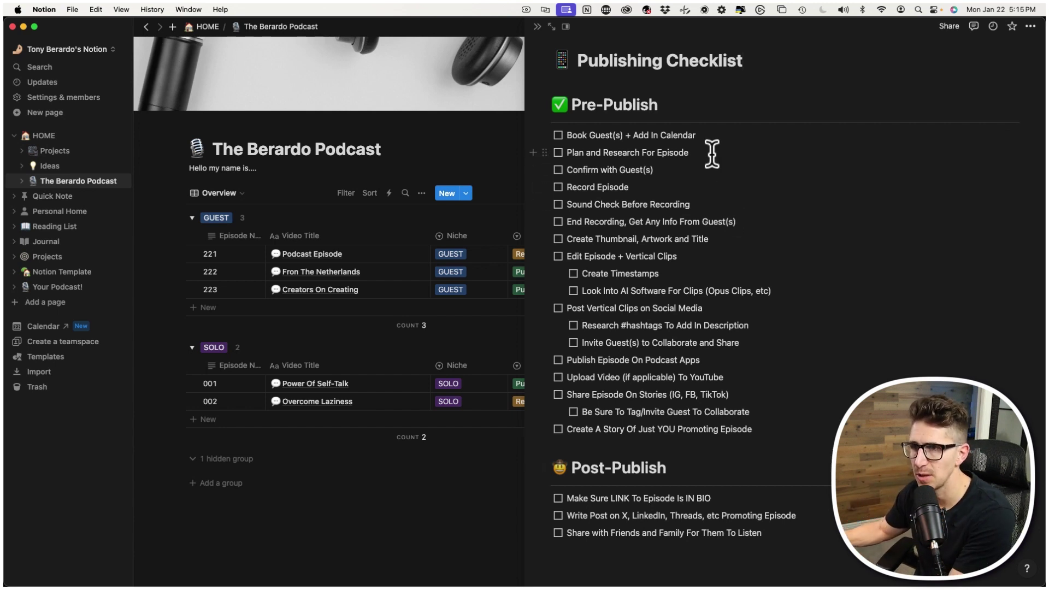
Step: Add a test to-do 'Add' below Plan and Research For Episode, then delete it
key(Return)
text(Add something here!)
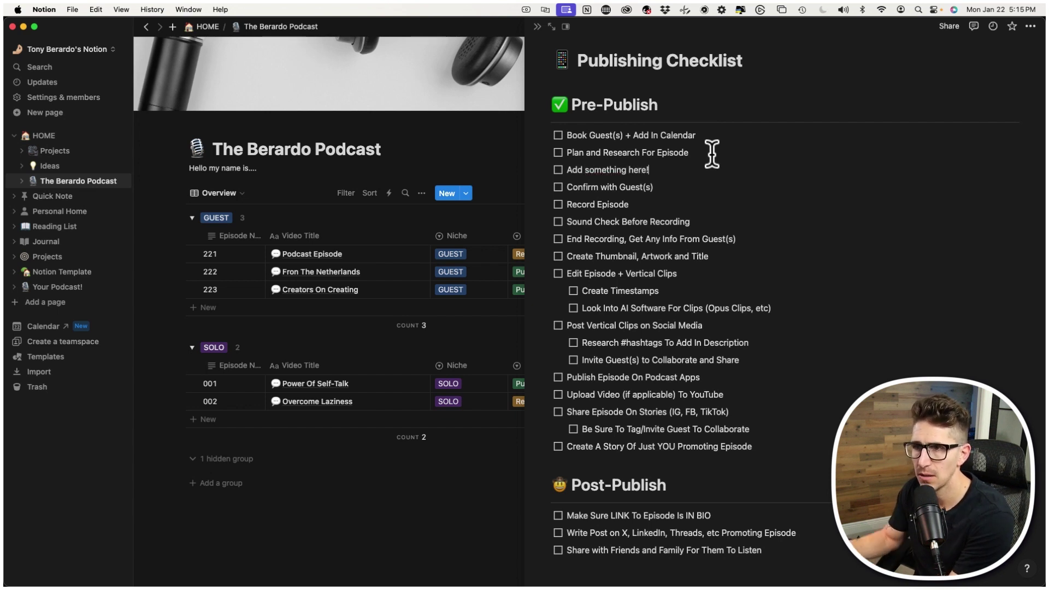
key(super+BackSpace)
key(BackSpace)
scroll(520, 219, right, 5)
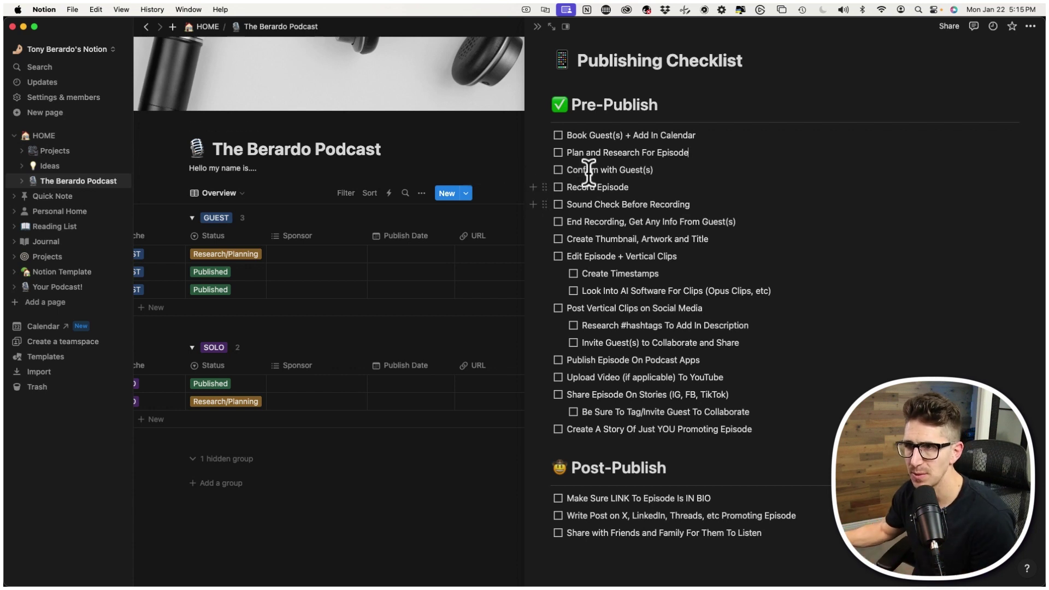
click(559, 157)
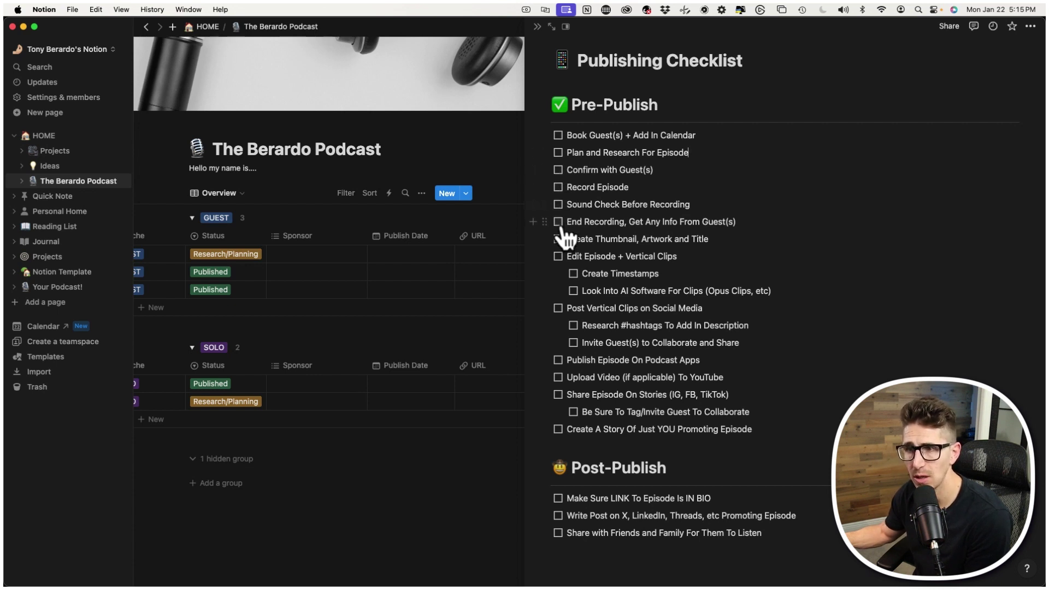
scroll(571, 403, down, 1)
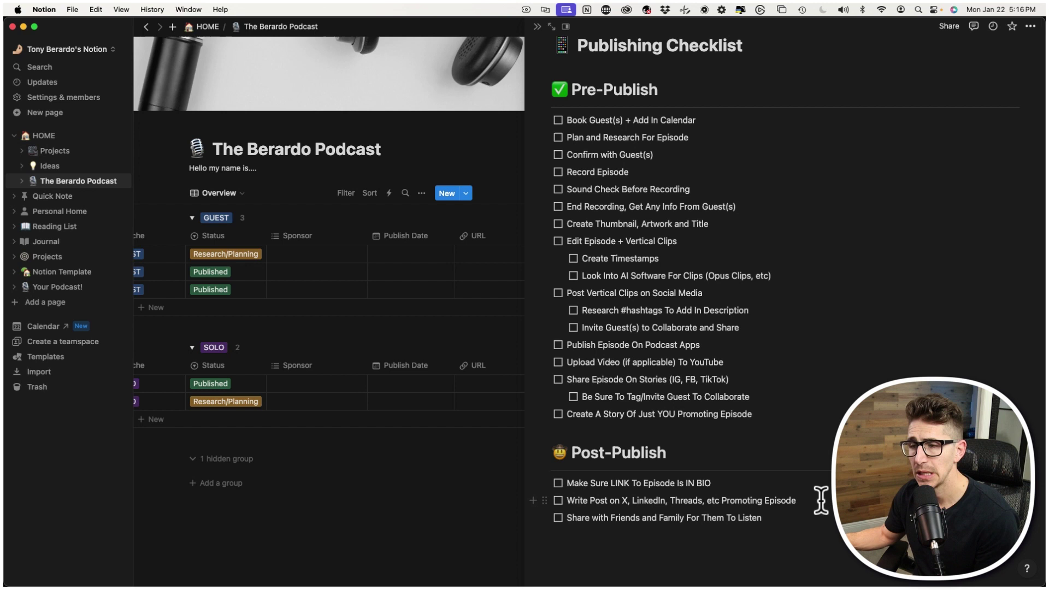
Step: Add a Post-Publish bullet about reaching out to the guest for cross-promo, plus an 'xxx' bullet
key(Return)
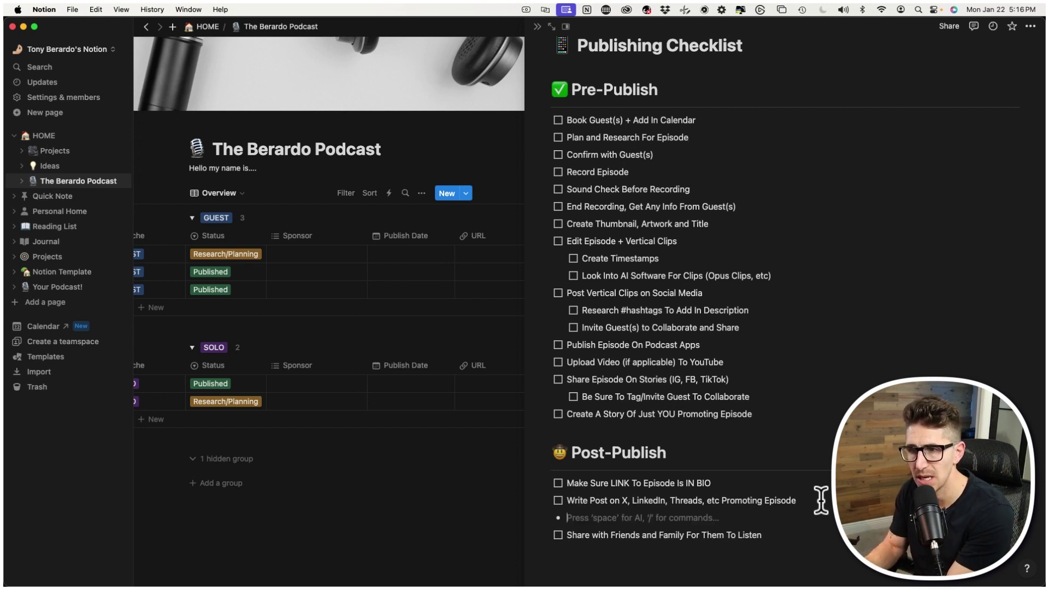
text(reach out to guest to help cross-promo)
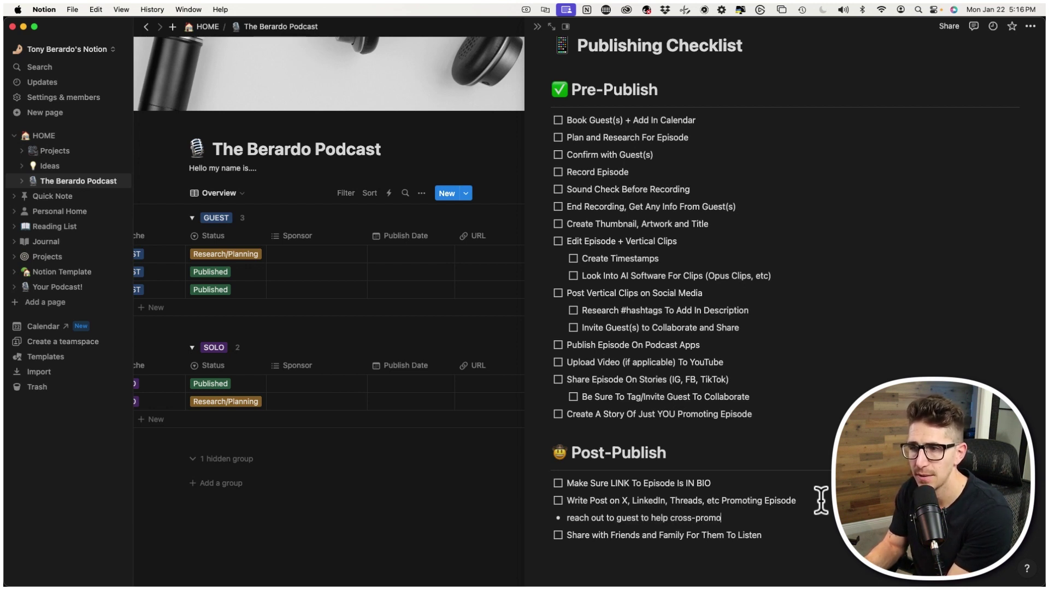
key(Return)
text(xxx)
key(Return)
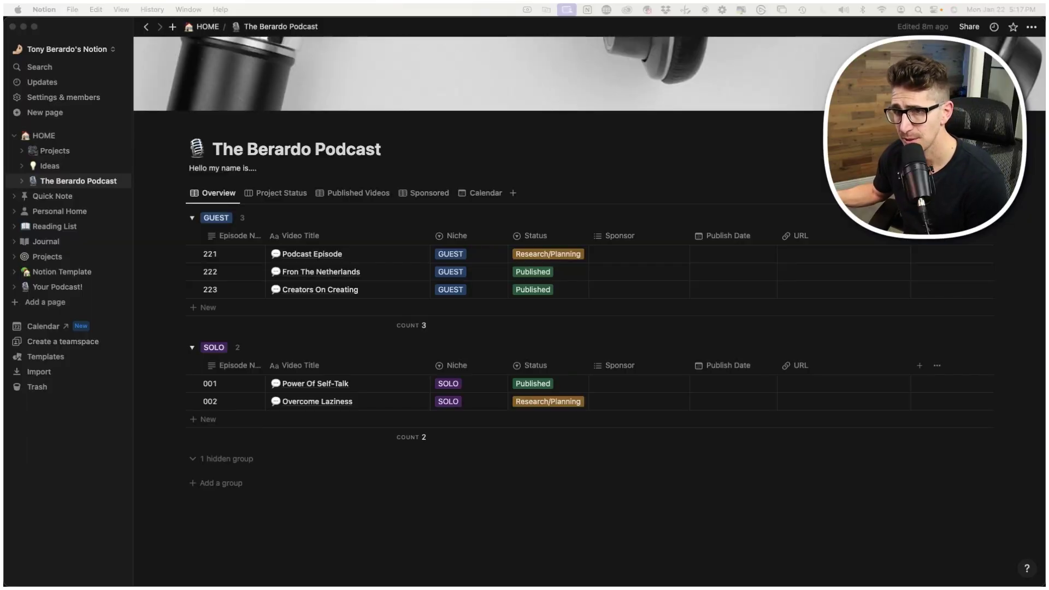
Step: Open the Your Podcast! template page and collapse then re-expand the SOLO episode group
click(54, 288)
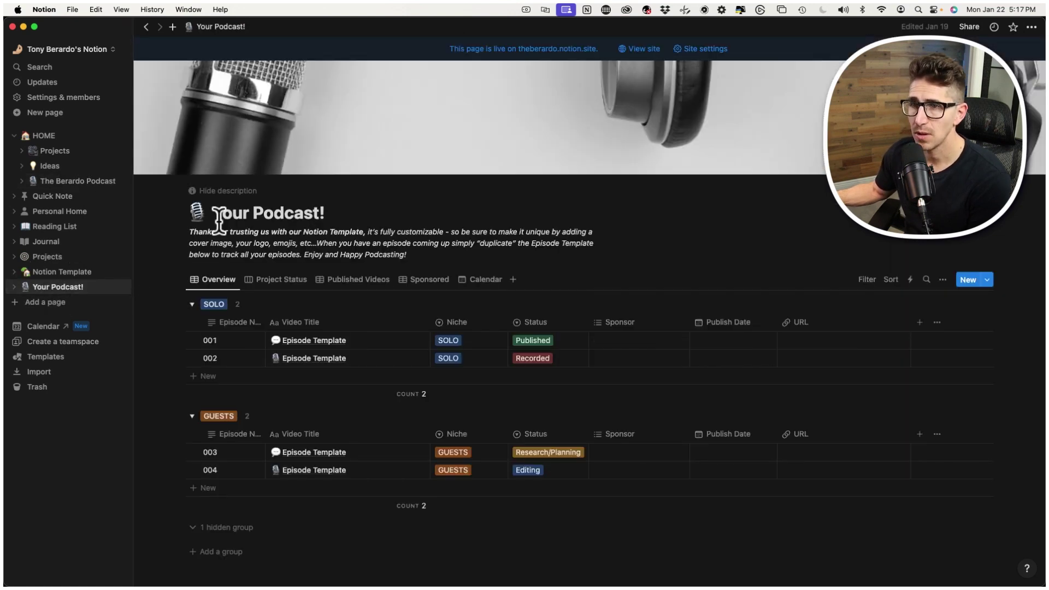
scroll(355, 230, down, 1)
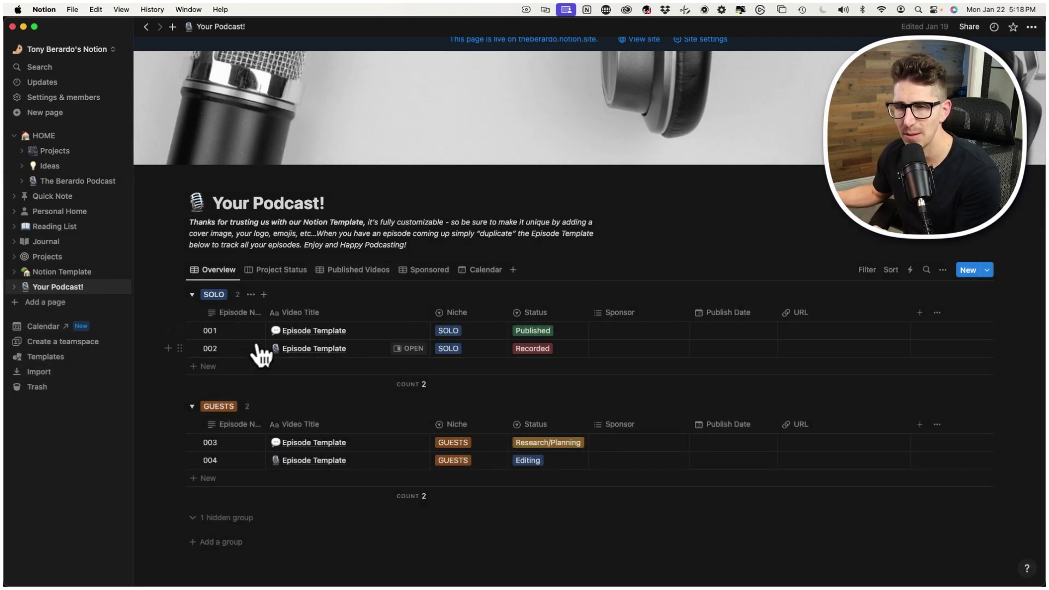
scroll(194, 355, up, 1)
click(192, 304)
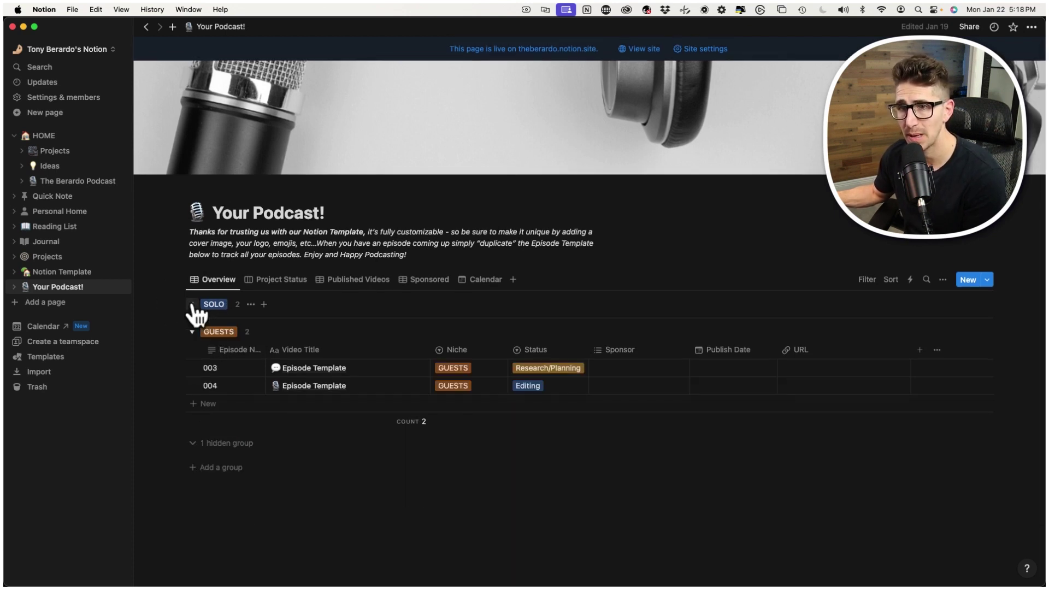
click(251, 304)
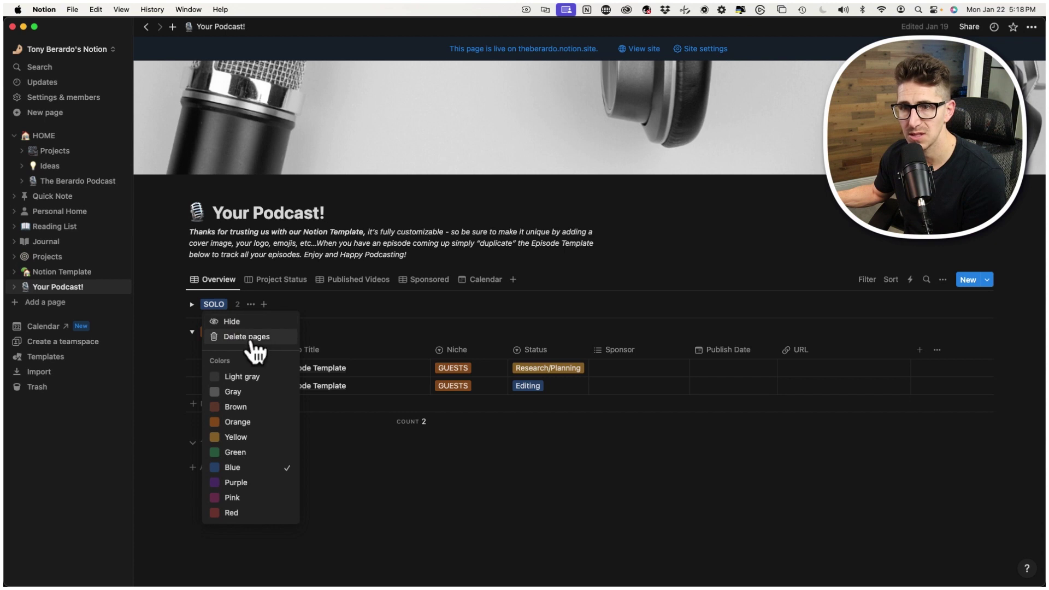
click(188, 299)
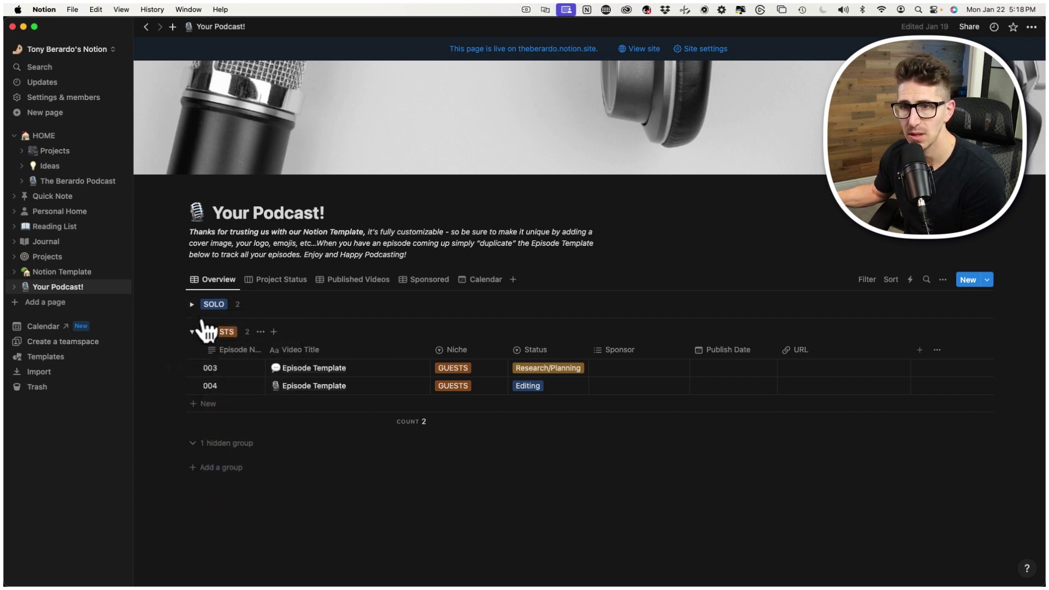
click(192, 306)
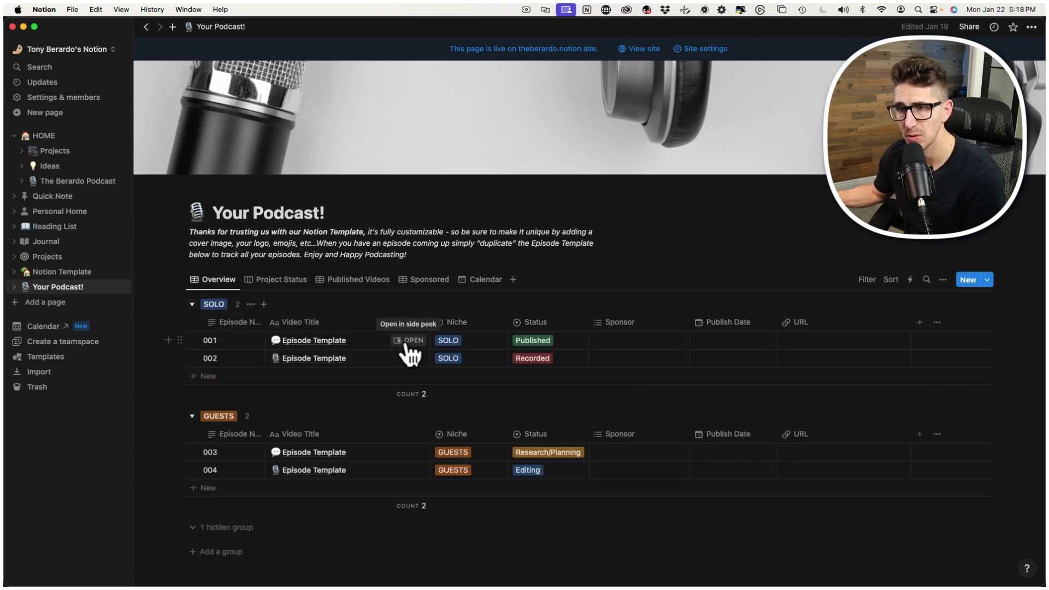
Step: Open episode 001's Episode Template beside the table and preview Format Example, Research and Notes, Film + Edit Checklist
click(409, 341)
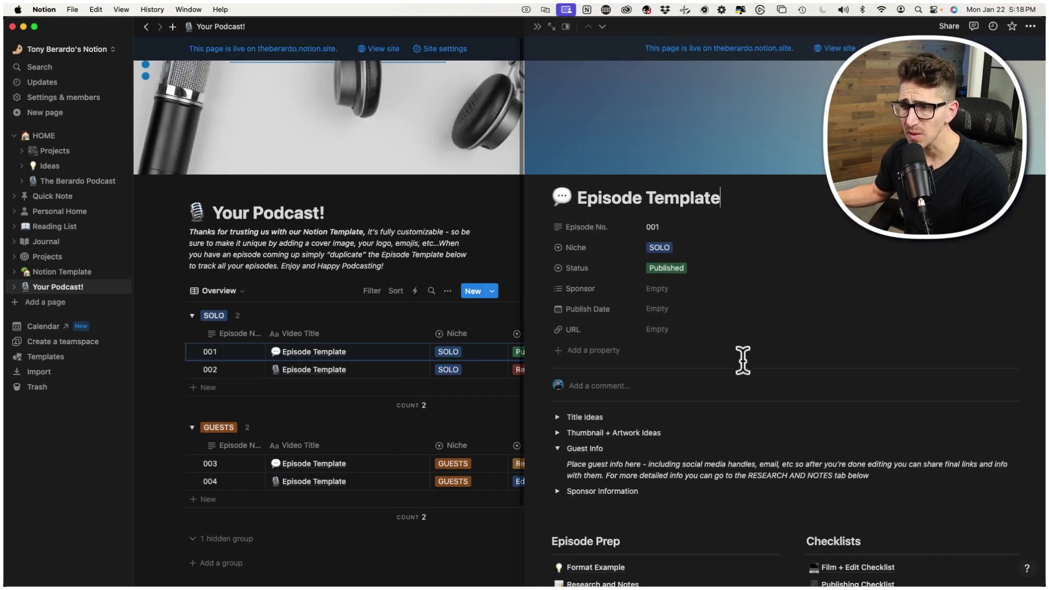
click(557, 371)
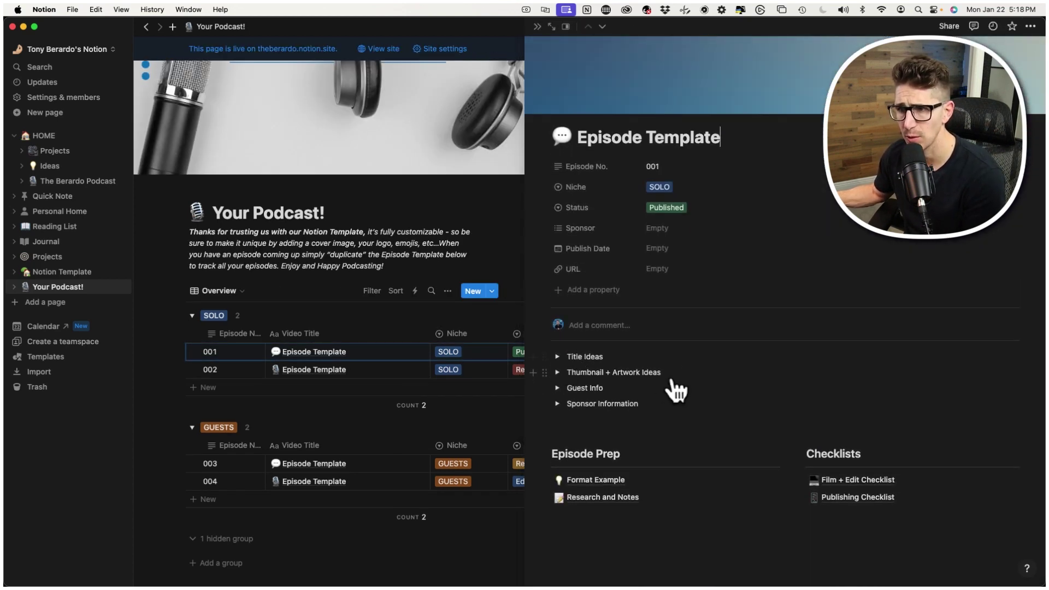
click(609, 480)
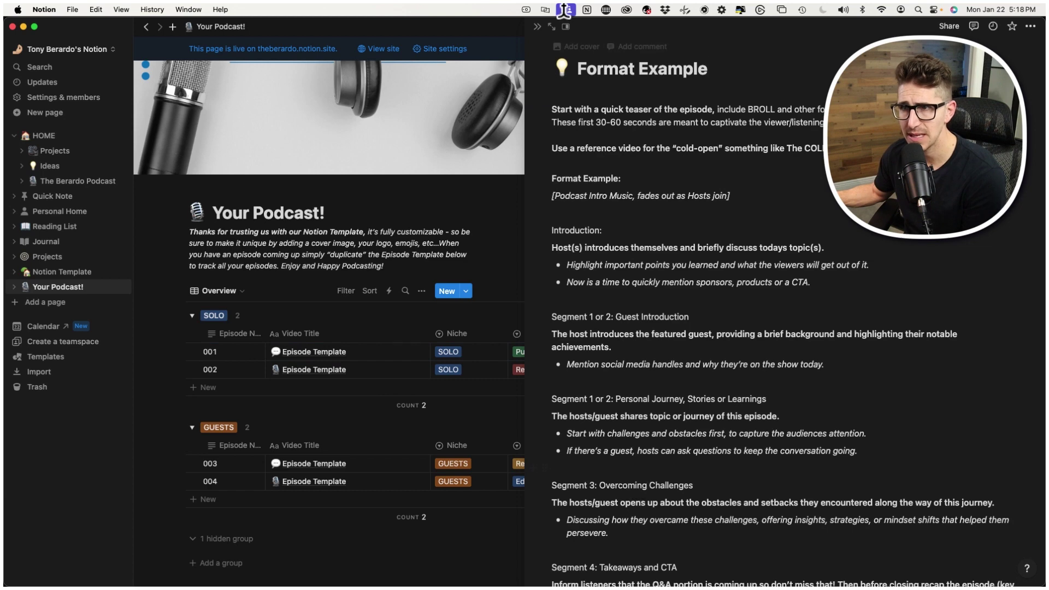
click(537, 27)
click(416, 361)
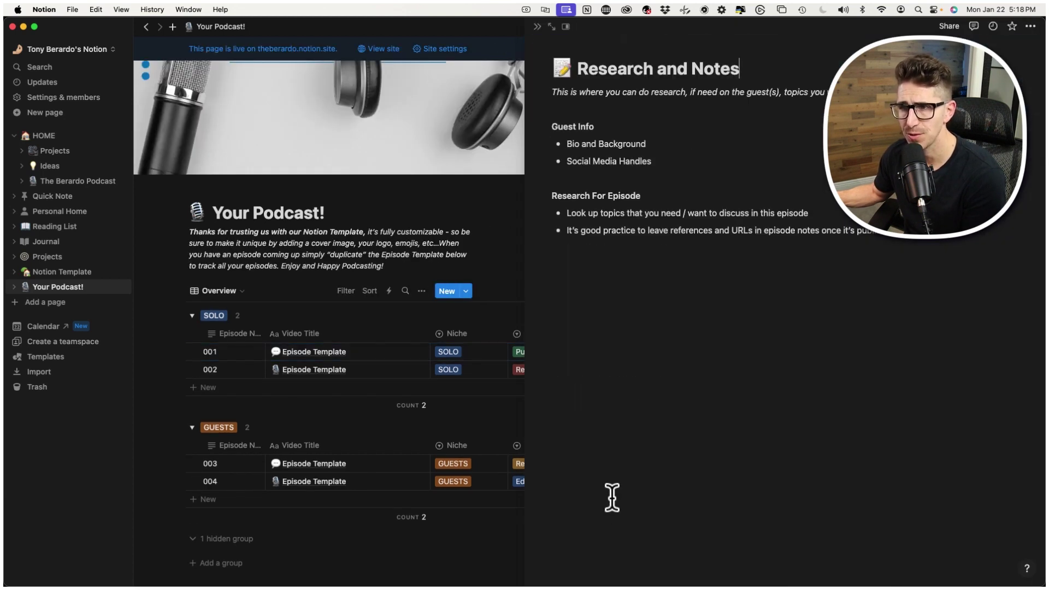
click(146, 26)
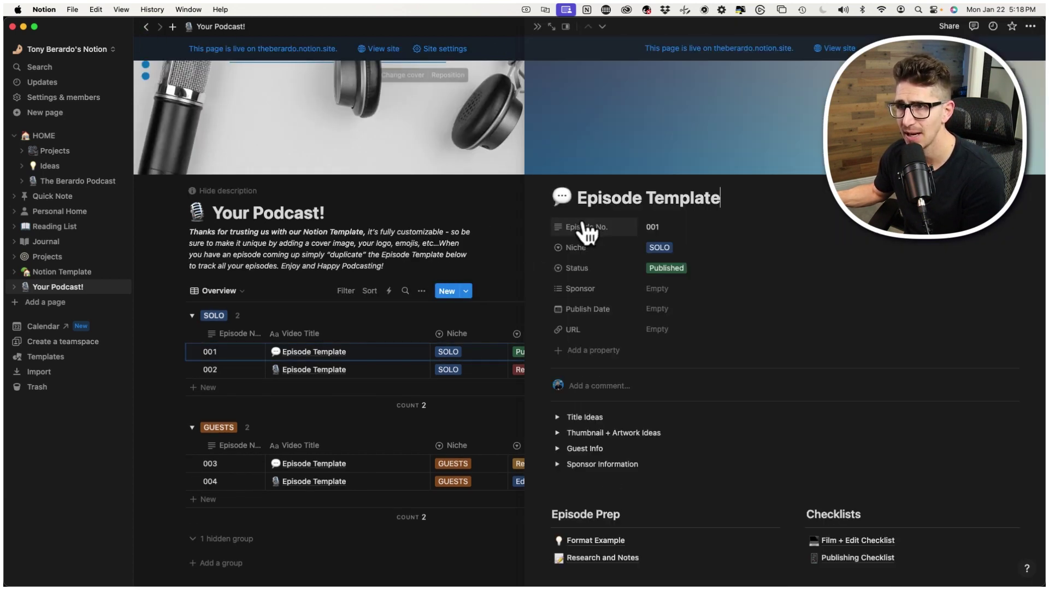
click(146, 26)
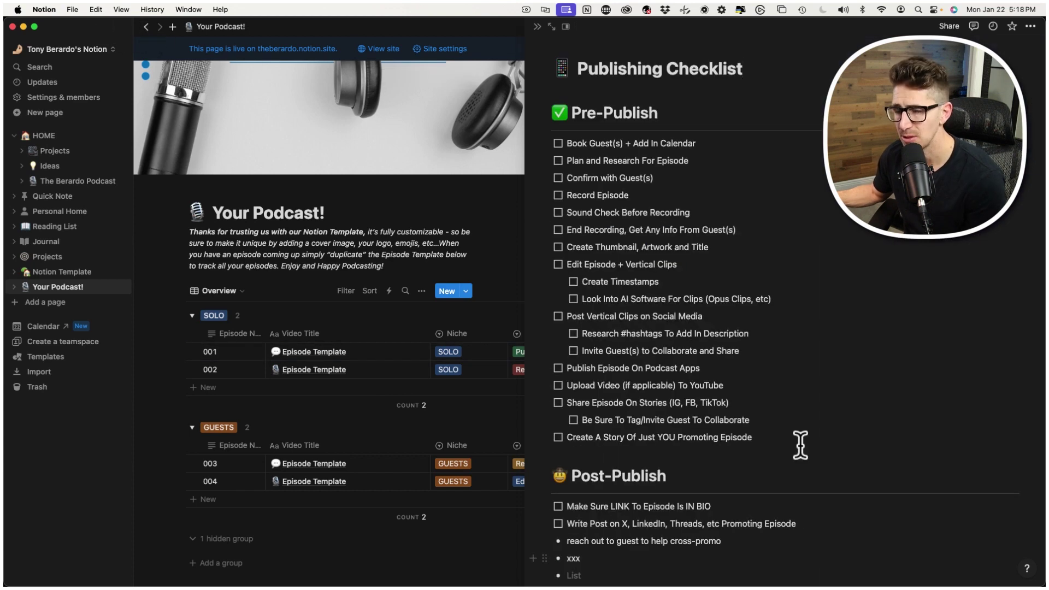
Step: Select the 'xxx' bullet text, then close the side panel to show the full database
scroll(776, 421, down, 3)
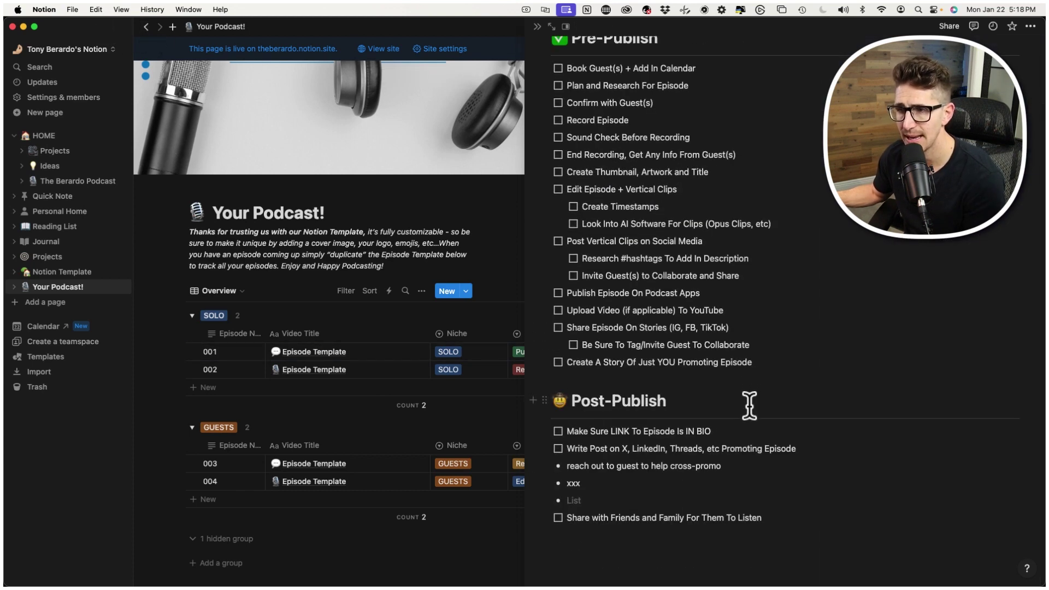
drag(567, 483, 621, 490)
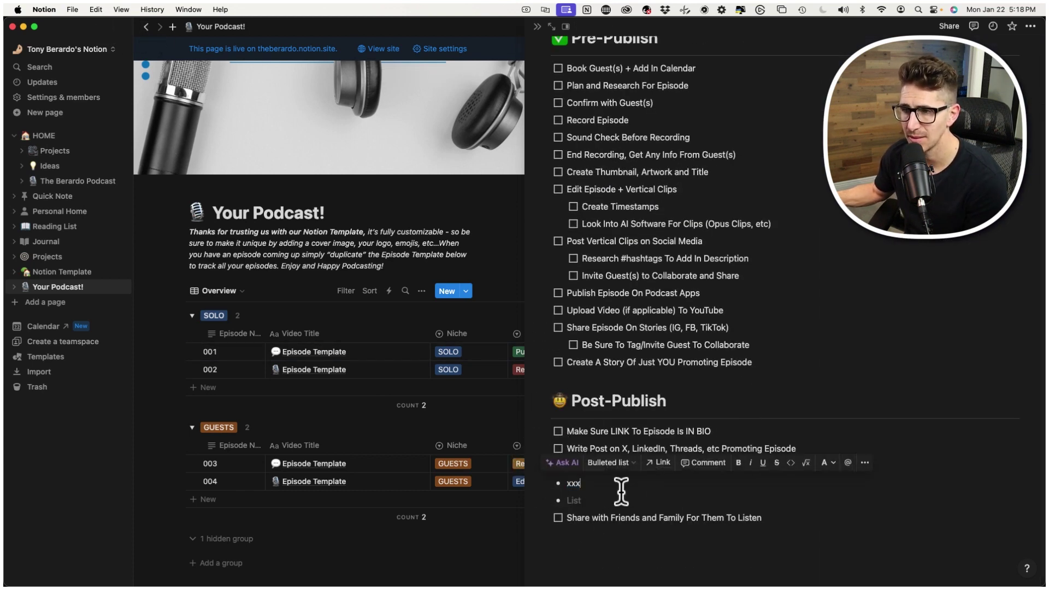
click(622, 490)
click(537, 27)
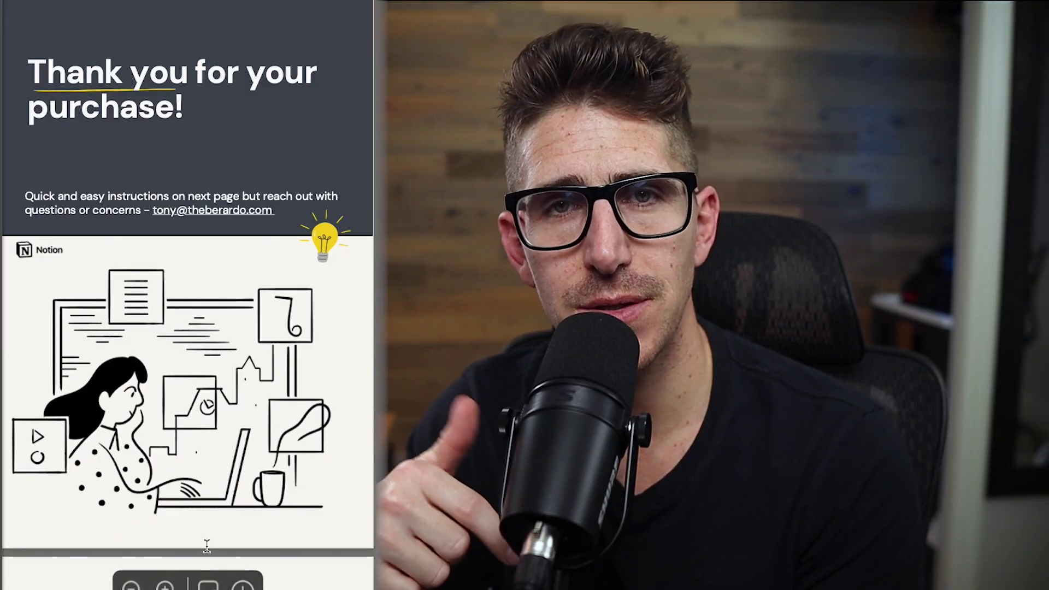
Step: Scroll the 'Thank you for your purchase!' guide toward its quick setup instructions
scroll(284, 449, down, 1)
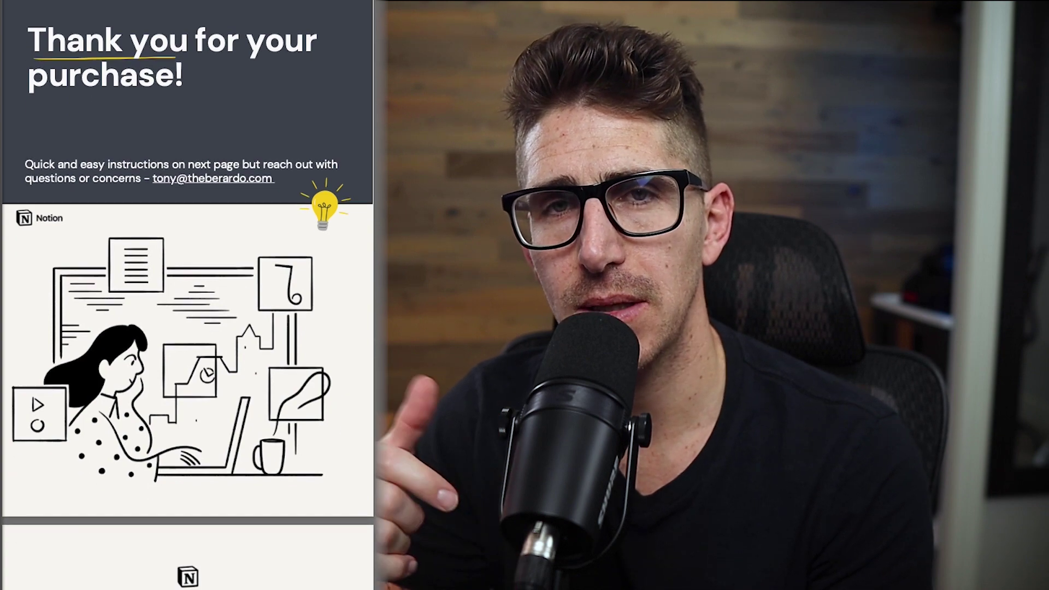